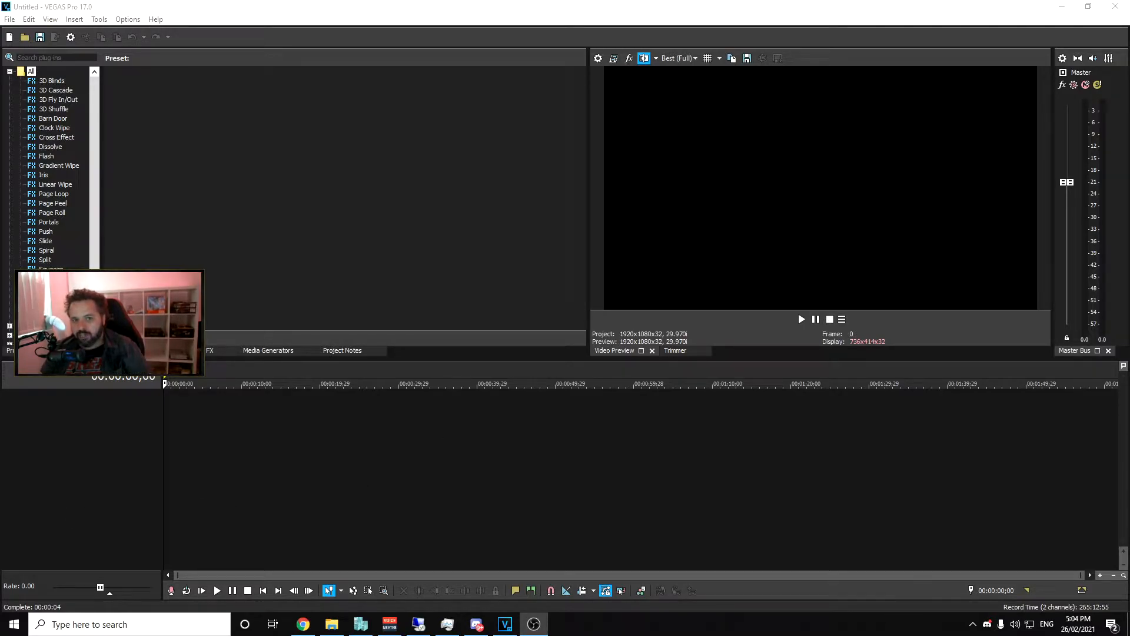
Apply the Tiktok template to the project properties, giving a 1,080 by 1,920 video frame
click(598, 59)
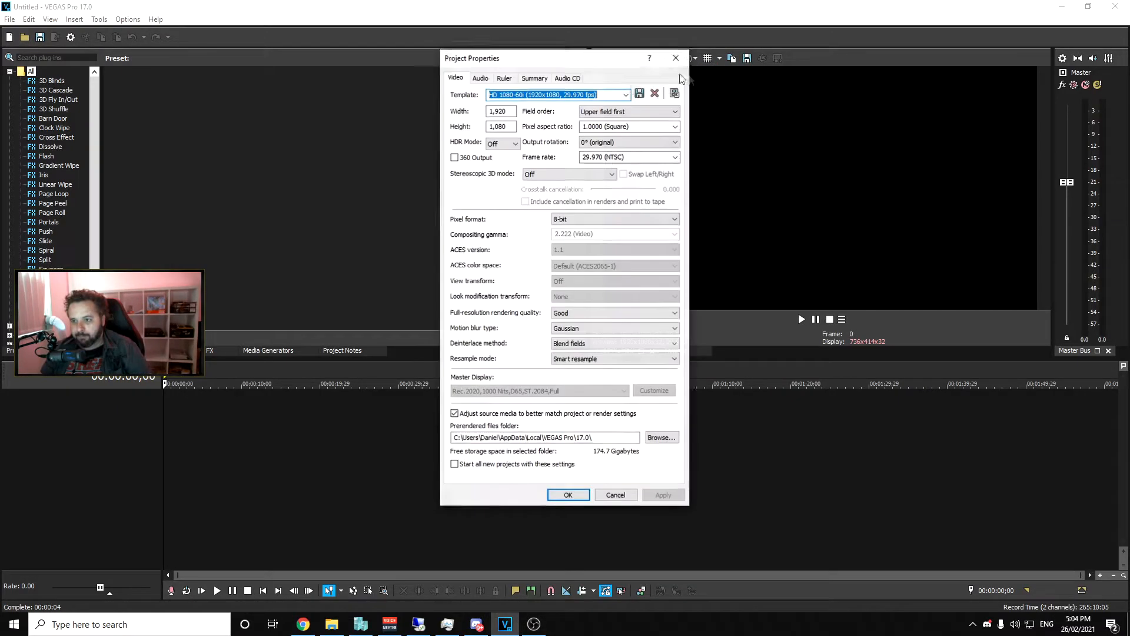
click(626, 94)
click(557, 244)
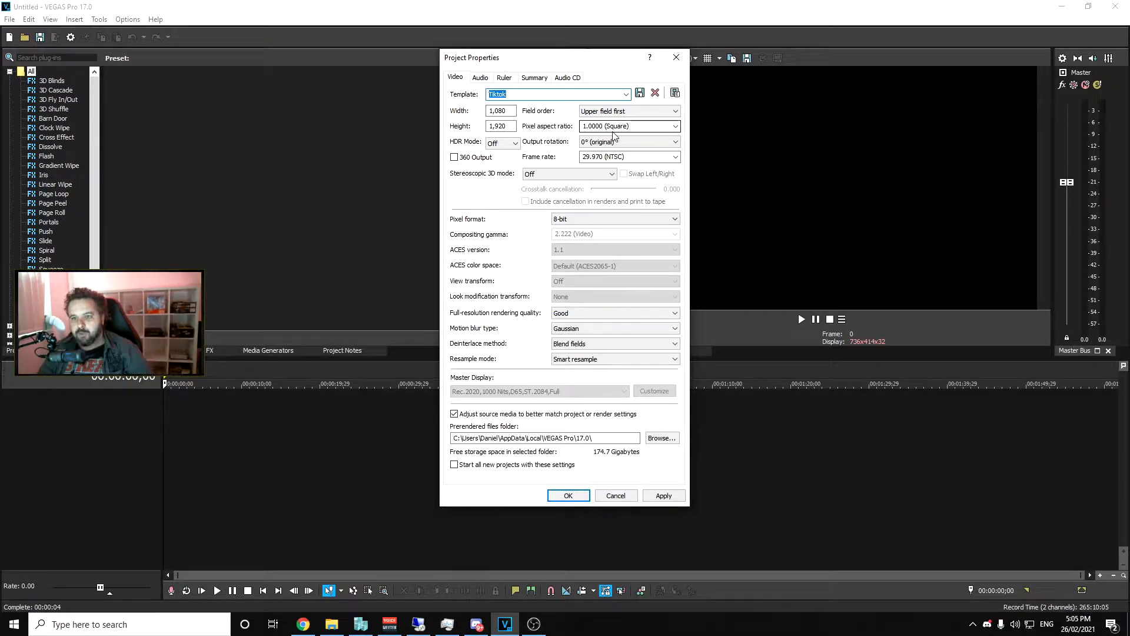
click(663, 496)
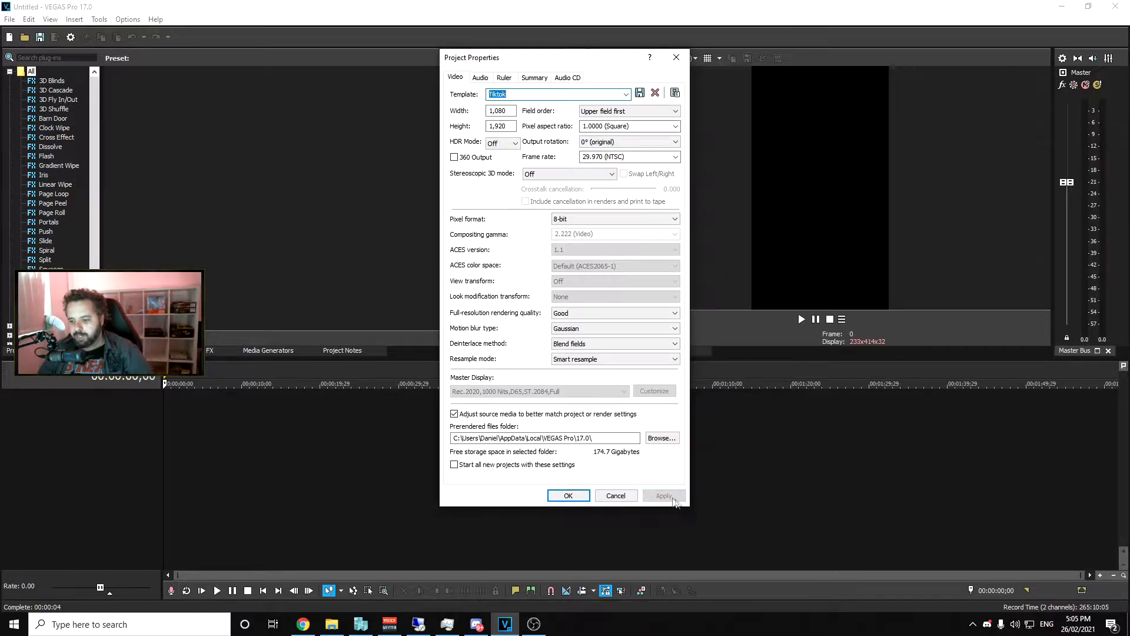
click(583, 496)
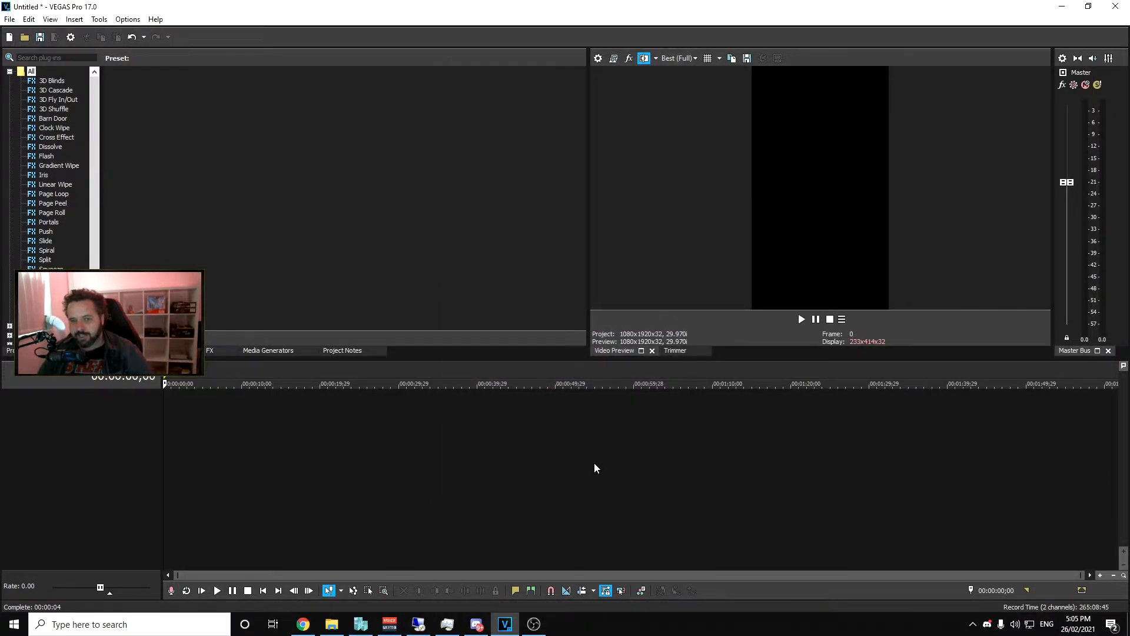
Add the DRAGON SHOTGUN ONLY video to the empty timeline from the file browser, keeping the current project video settings
click(331, 625)
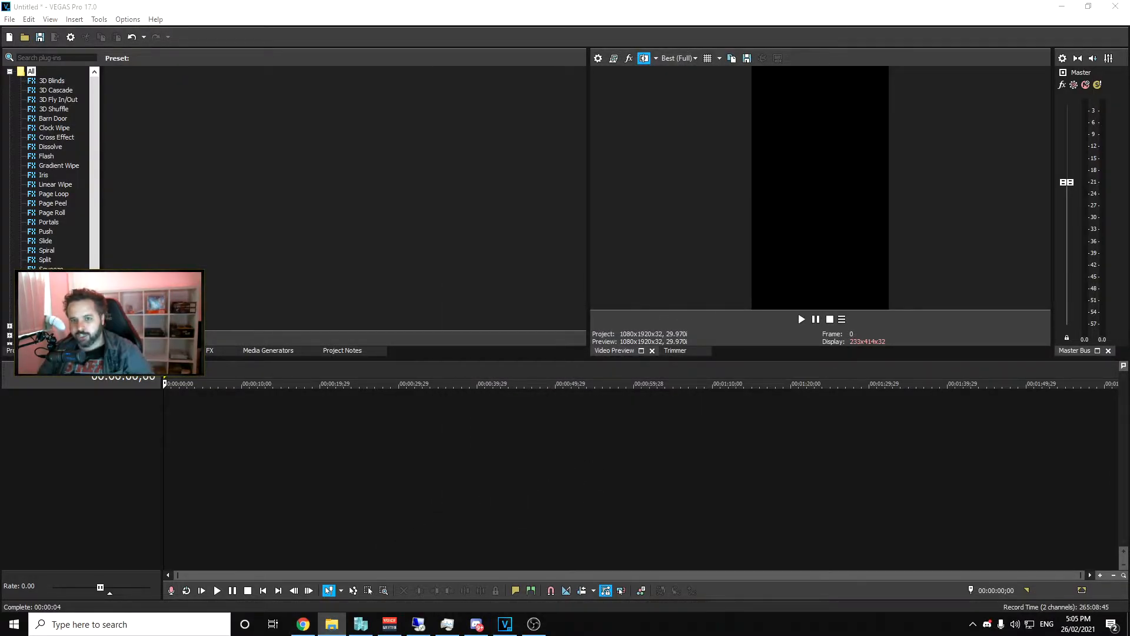
drag(0, 483, 153, 436)
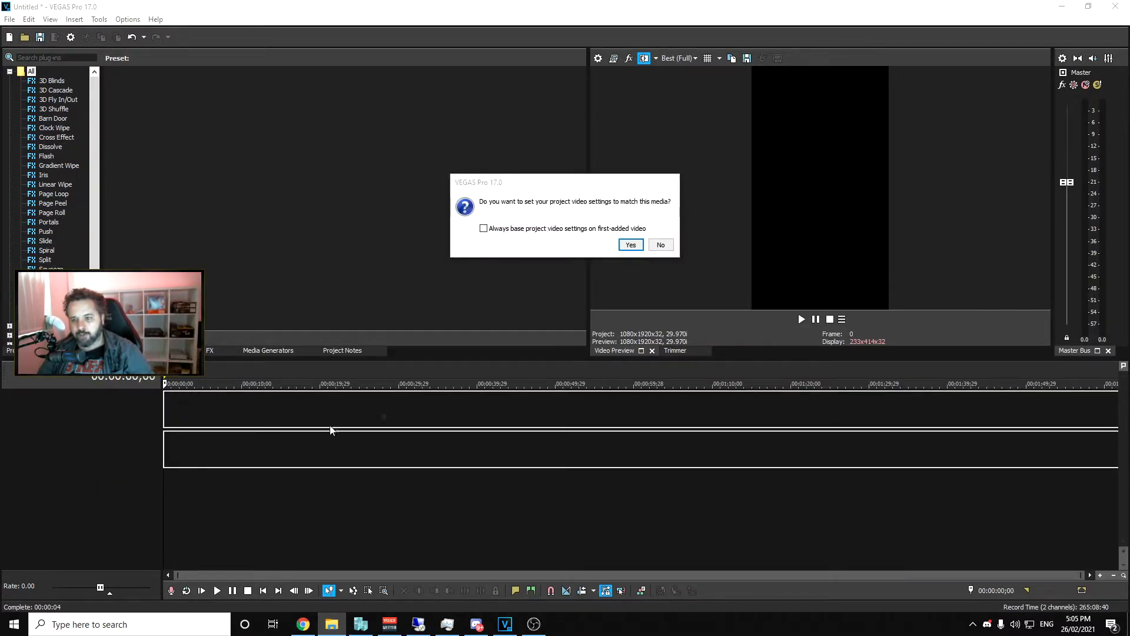
click(661, 245)
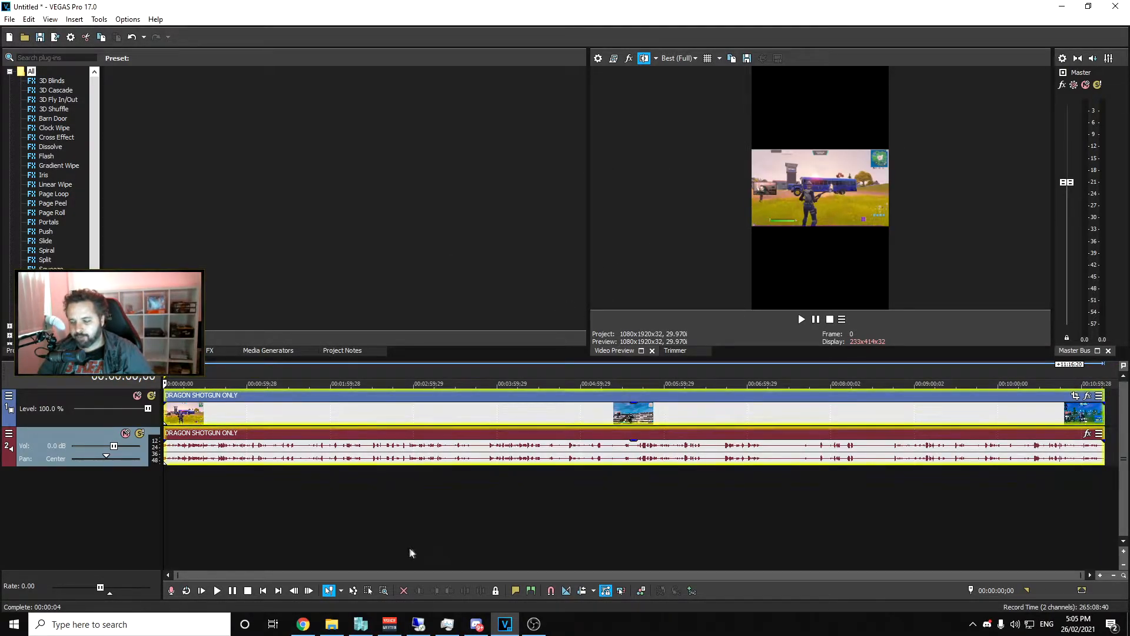
Scrub through the DRAGON SHOTGUN ONLY clip to look for a gameplay section suited to a short video
click(501, 481)
click(519, 478)
click(528, 475)
click(489, 479)
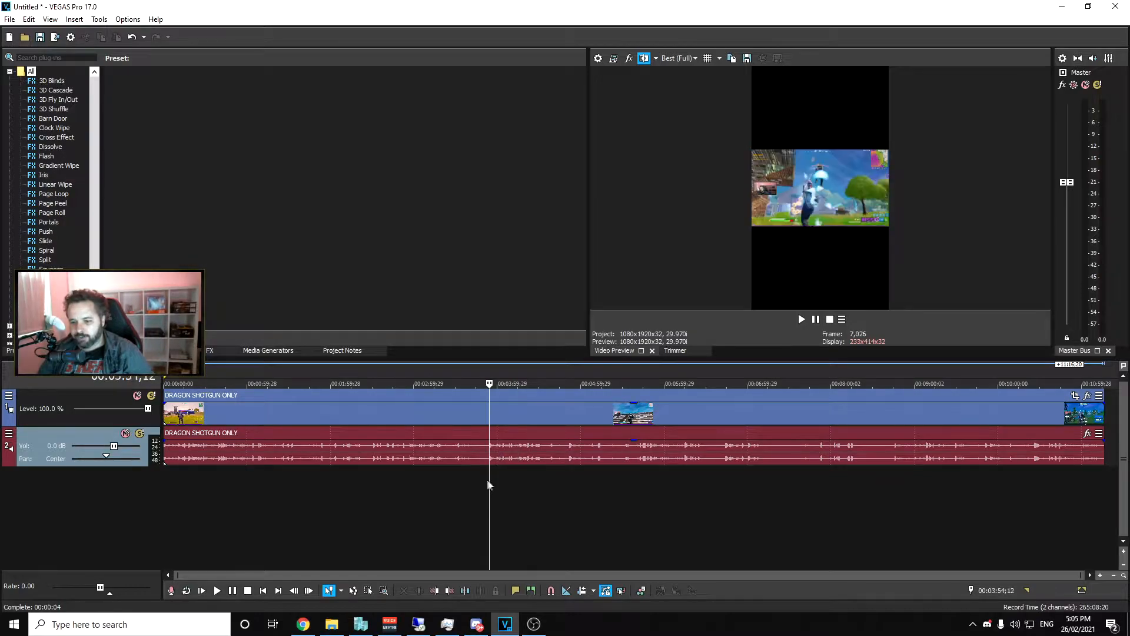
click(497, 480)
click(534, 478)
click(647, 472)
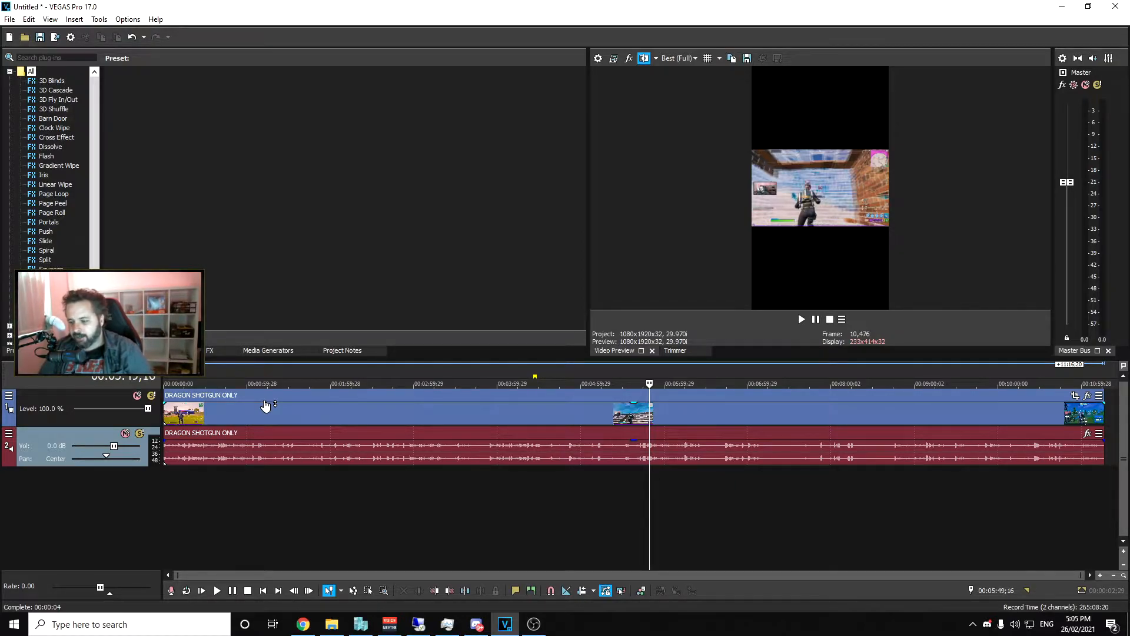
click(711, 459)
click(660, 461)
click(638, 459)
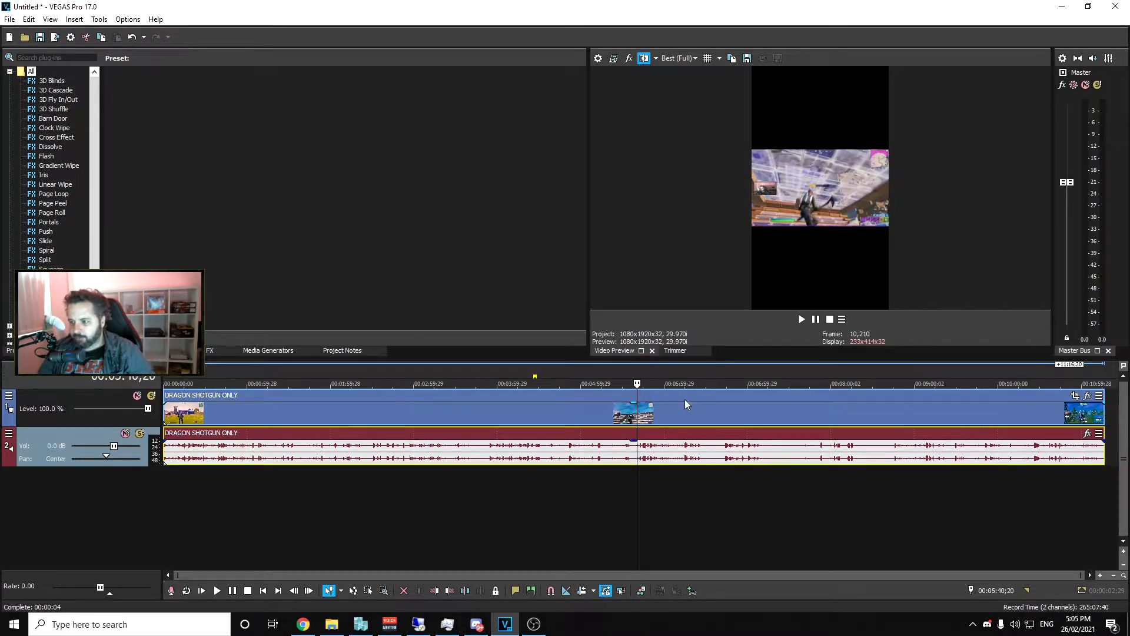
click(433, 446)
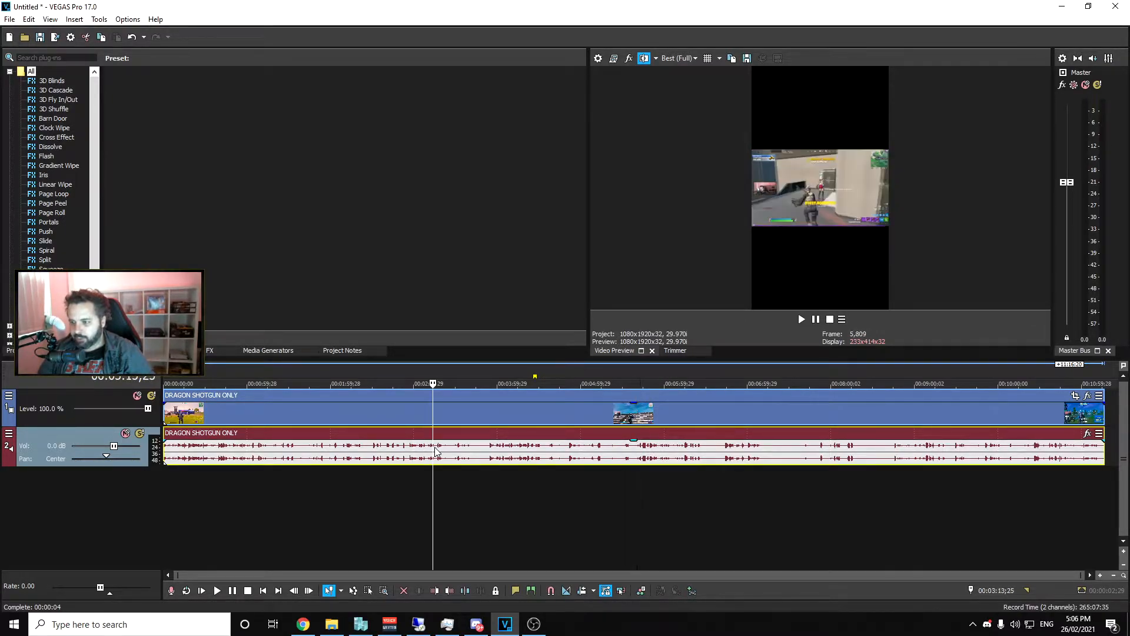
click(463, 455)
click(495, 457)
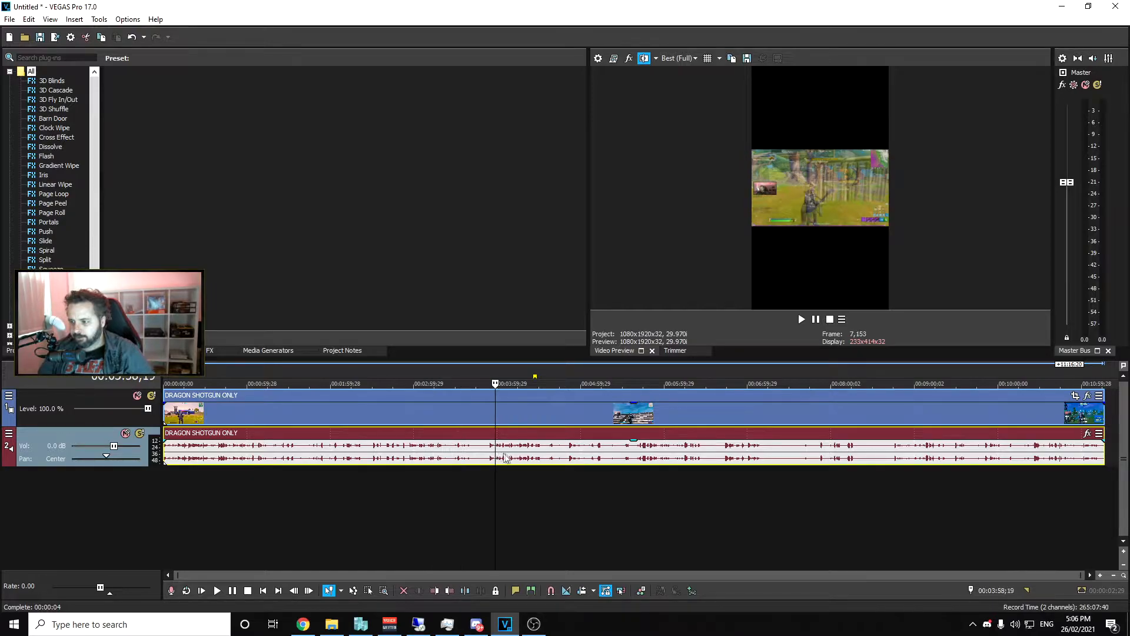
click(502, 458)
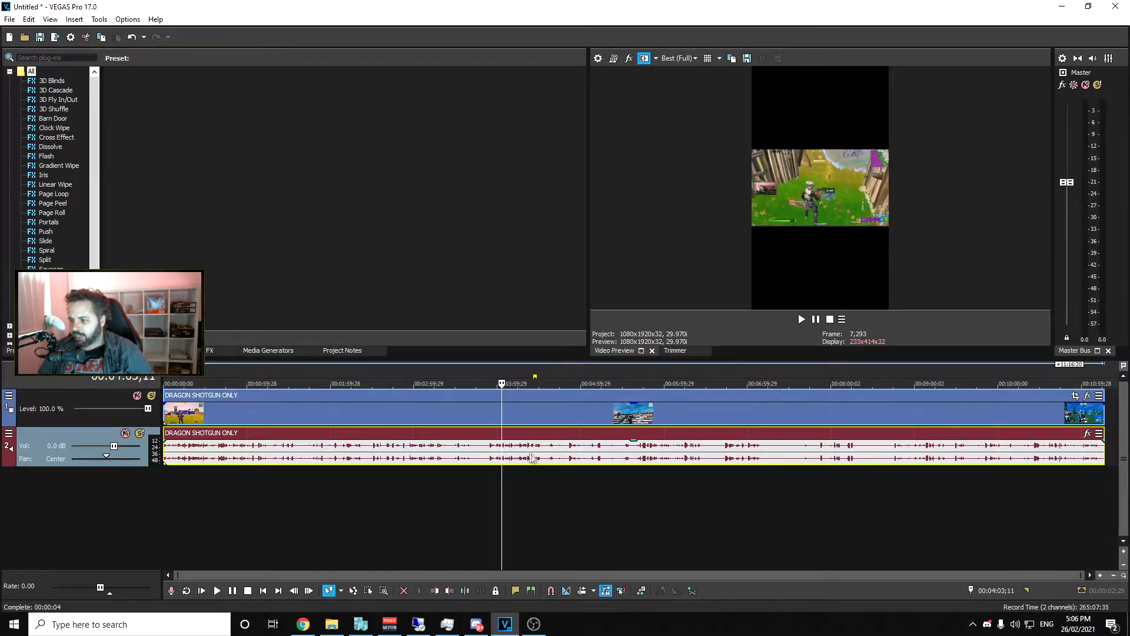
Cut away the part of the clip before 00:03:53;17 and move the remainder to the start of the timeline
click(494, 415)
click(487, 415)
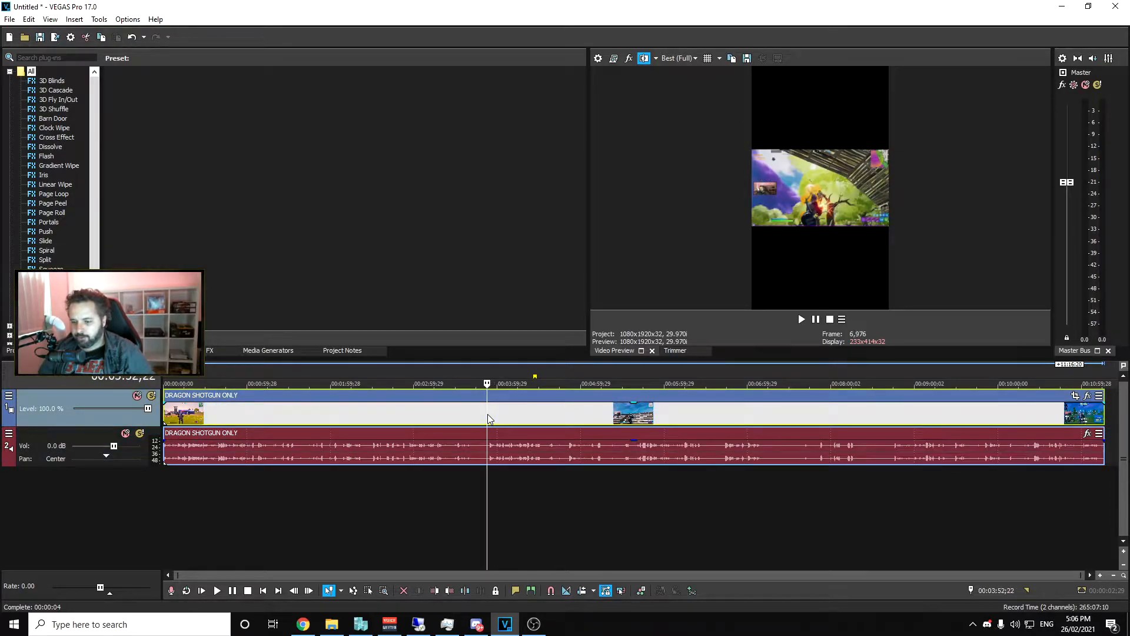
double_click(489, 416)
right_click(489, 416)
click(489, 415)
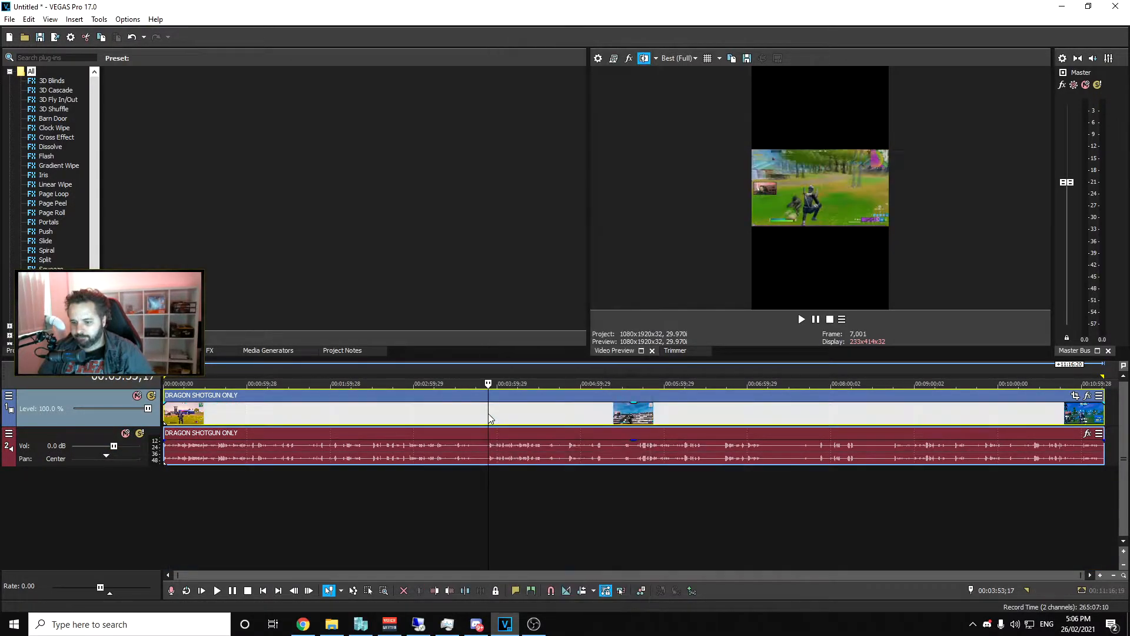
right_click(489, 415)
click(508, 348)
click(370, 400)
key(Delete)
drag(562, 393, 221, 397)
Split the clip and its audio at 00:00:25;11 and delete everything after that point
click(189, 460)
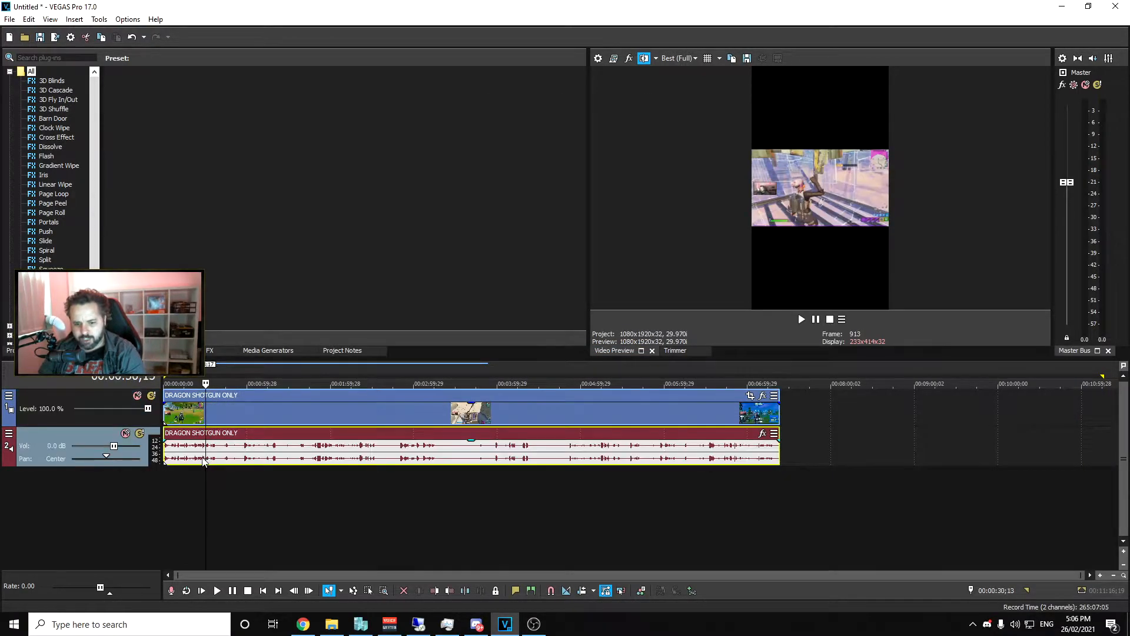
right_click(188, 460)
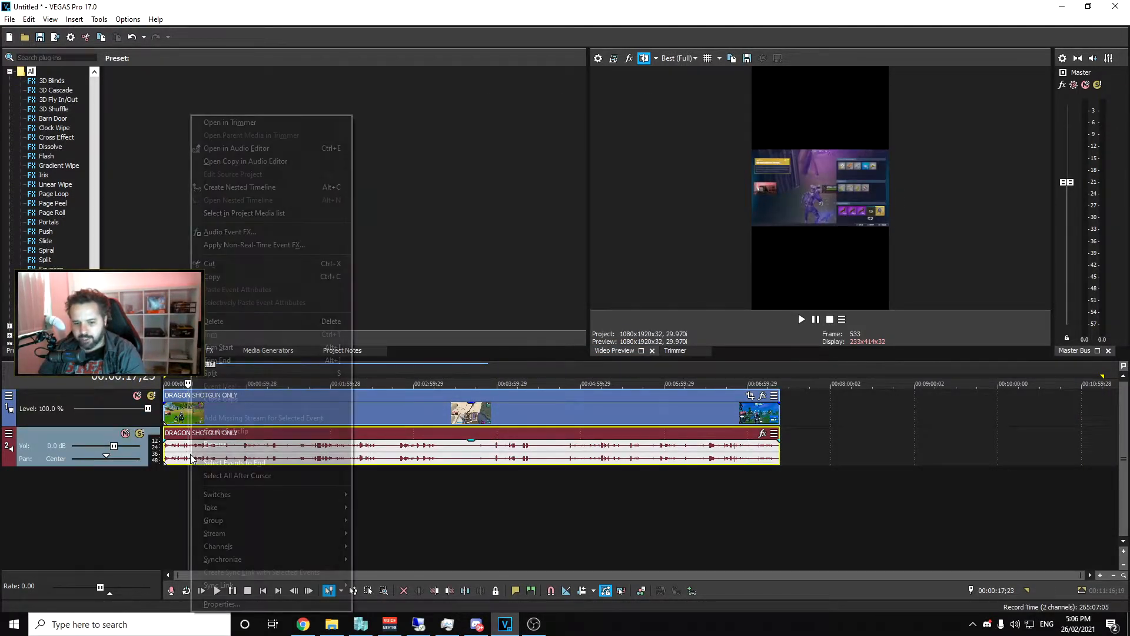
click(171, 432)
click(188, 434)
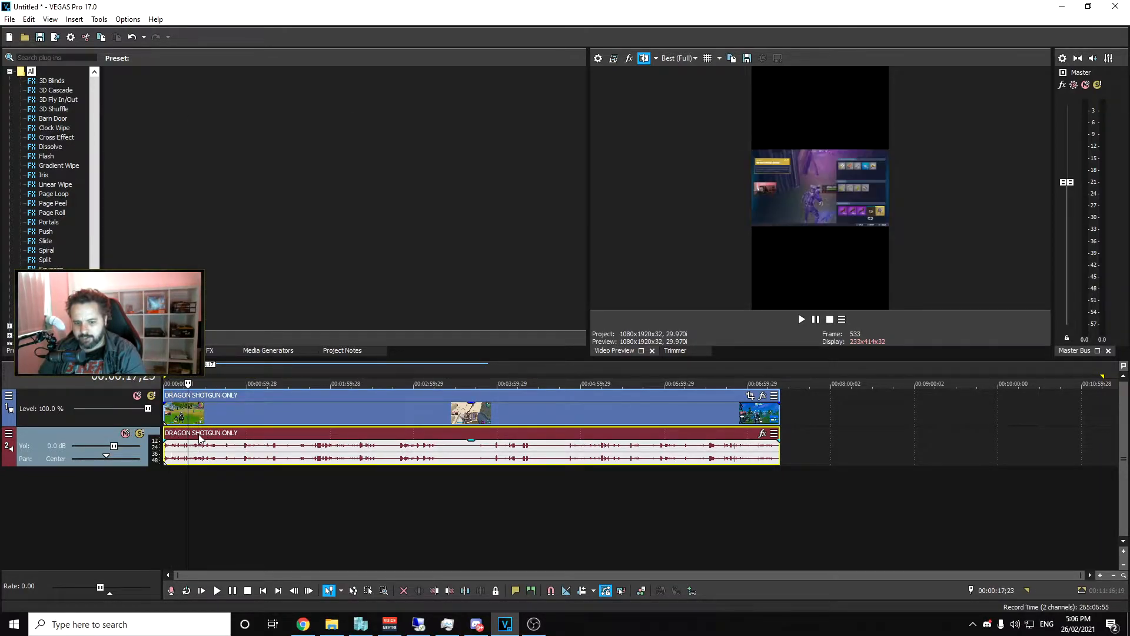
click(198, 435)
right_click(200, 439)
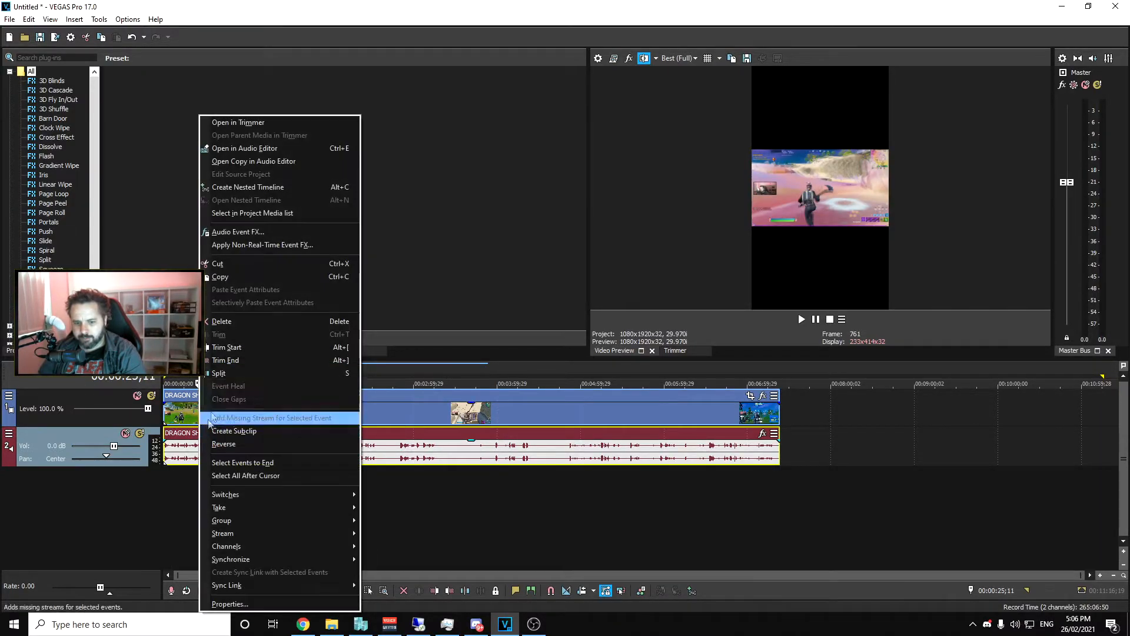
click(235, 374)
key(Delete)
Ungroup the video event from its audio and insert a new video track above it
click(167, 394)
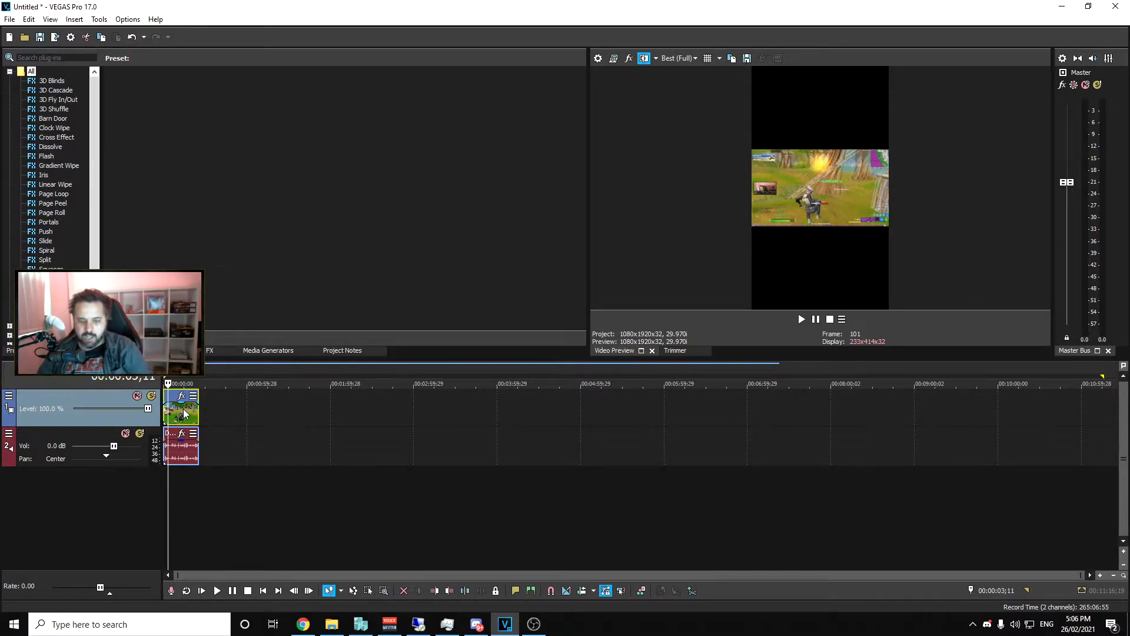
key(u)
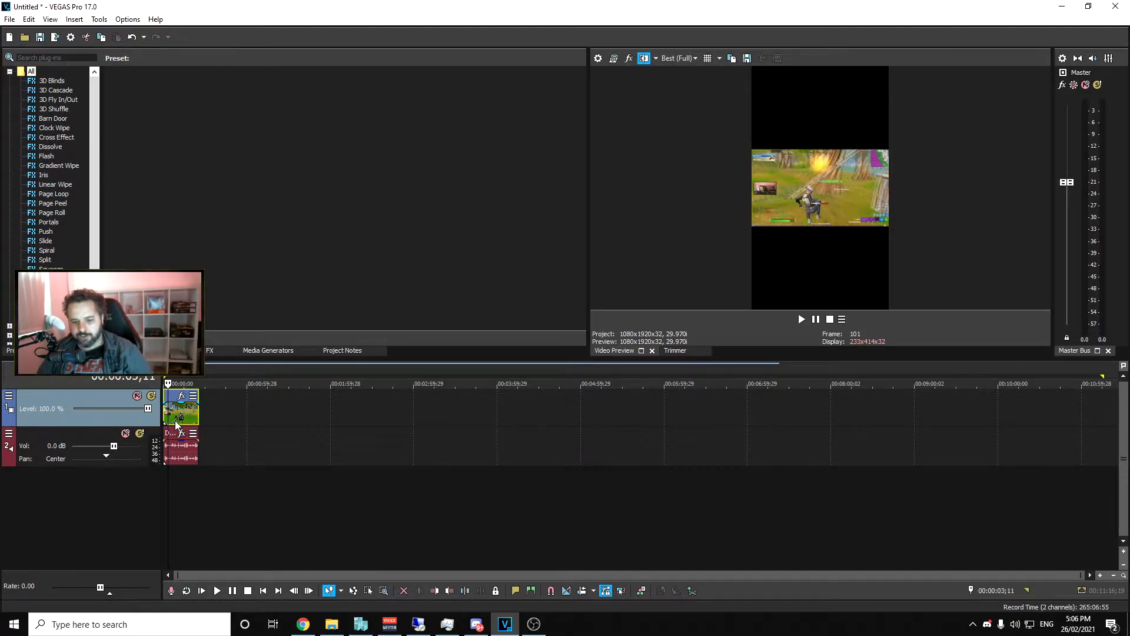
right_click(95, 394)
click(129, 420)
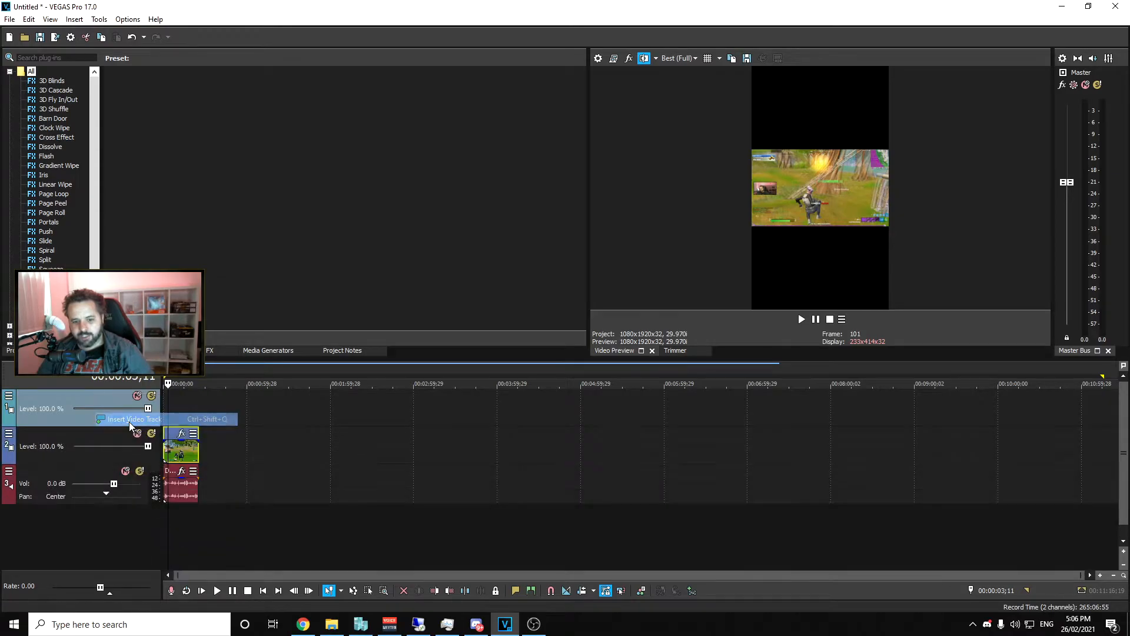
Copy the video event onto the new upper track and align it with the start of the timeline
click(171, 436)
key(ctrl+c)
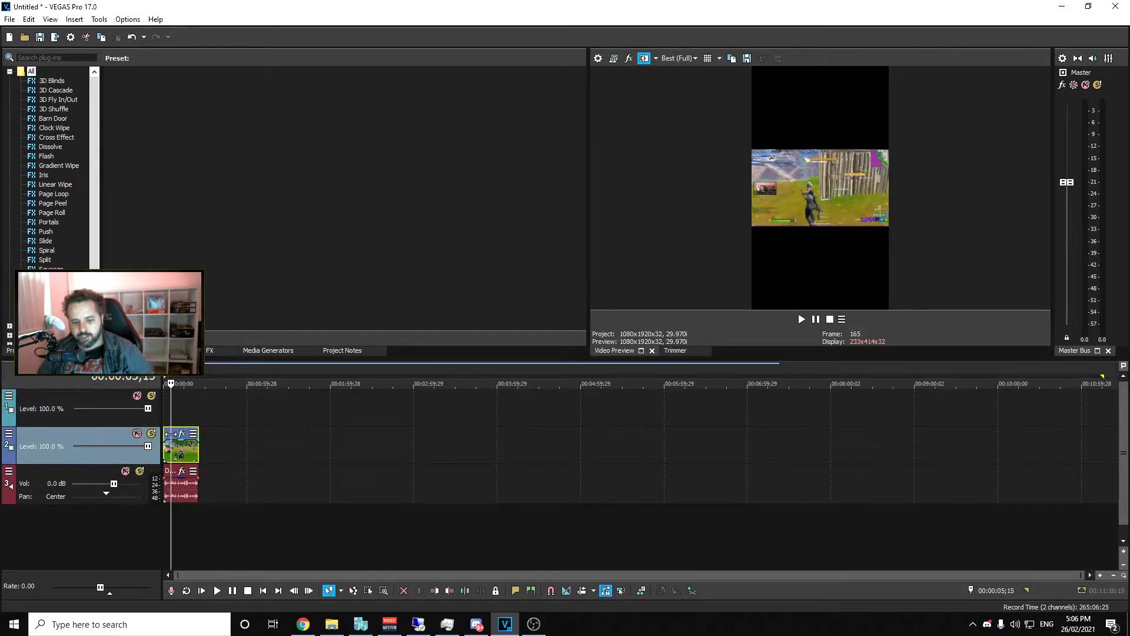
click(176, 402)
key(ctrl+v)
drag(185, 399, 128, 395)
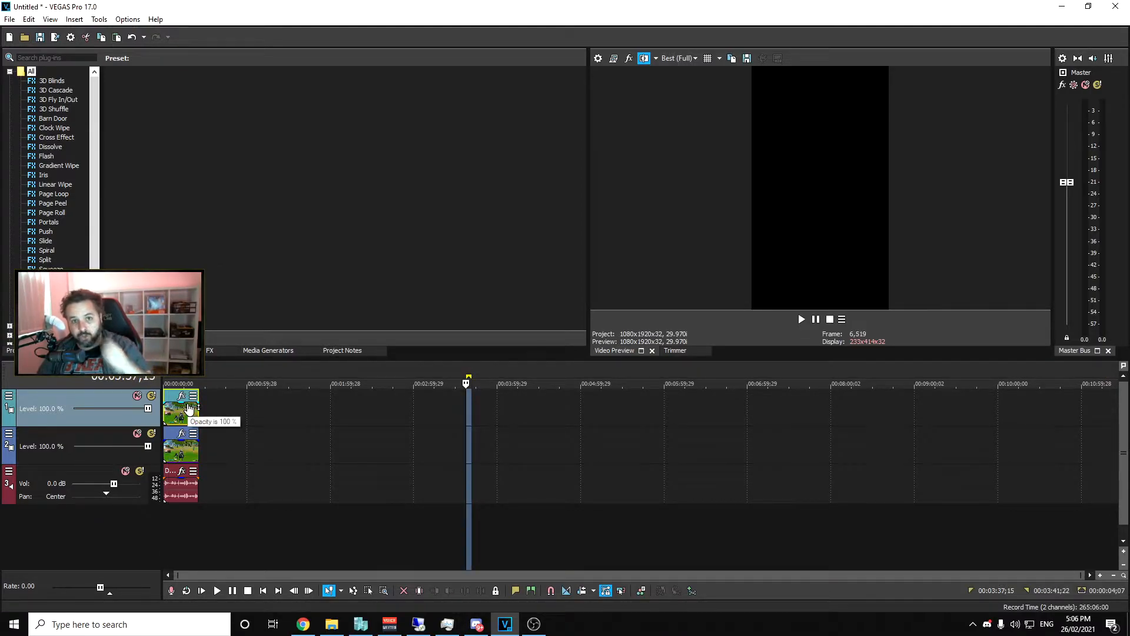
In Event Pan/Crop for the upper video event, narrow the crop frame about its center to 609.5 wide at the first frame
click(194, 397)
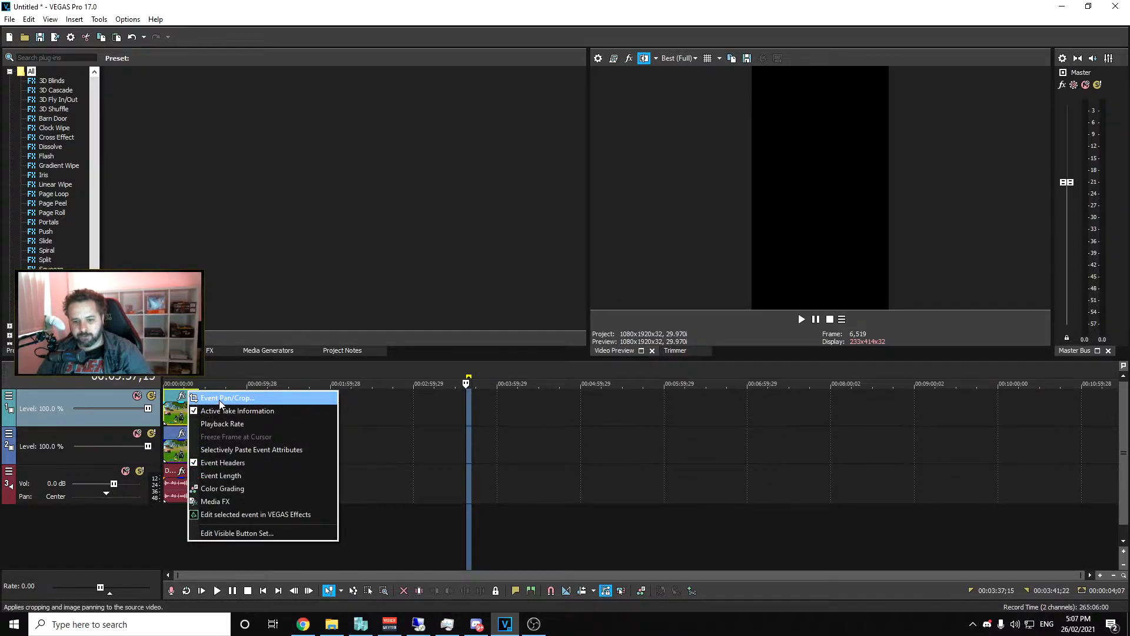
click(219, 400)
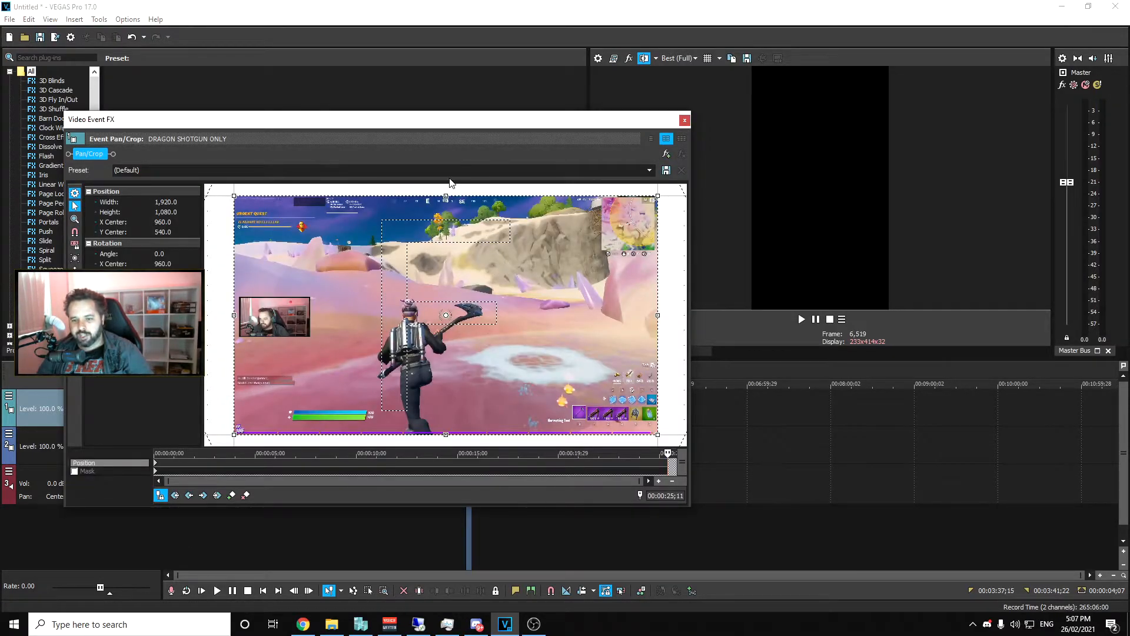
click(74, 259)
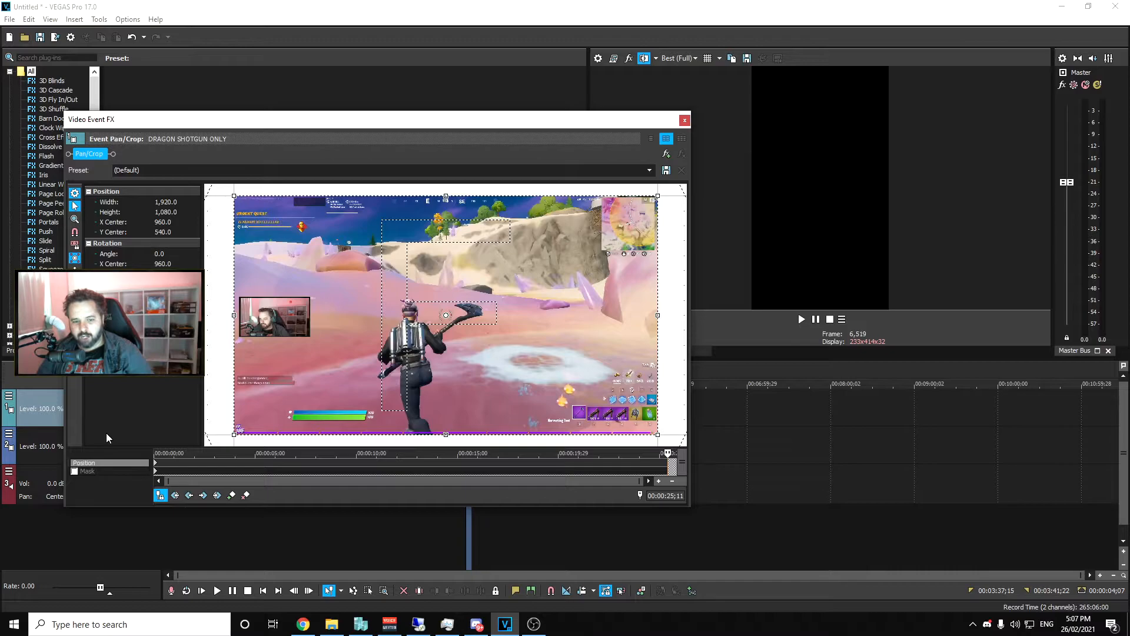
click(156, 468)
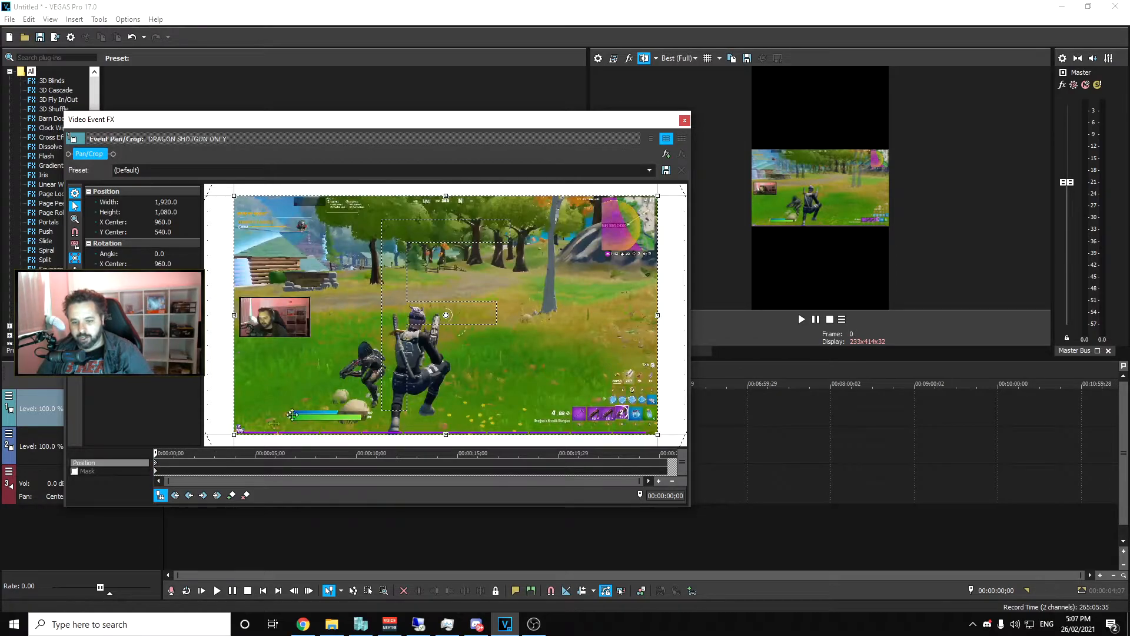
drag(659, 315, 514, 305)
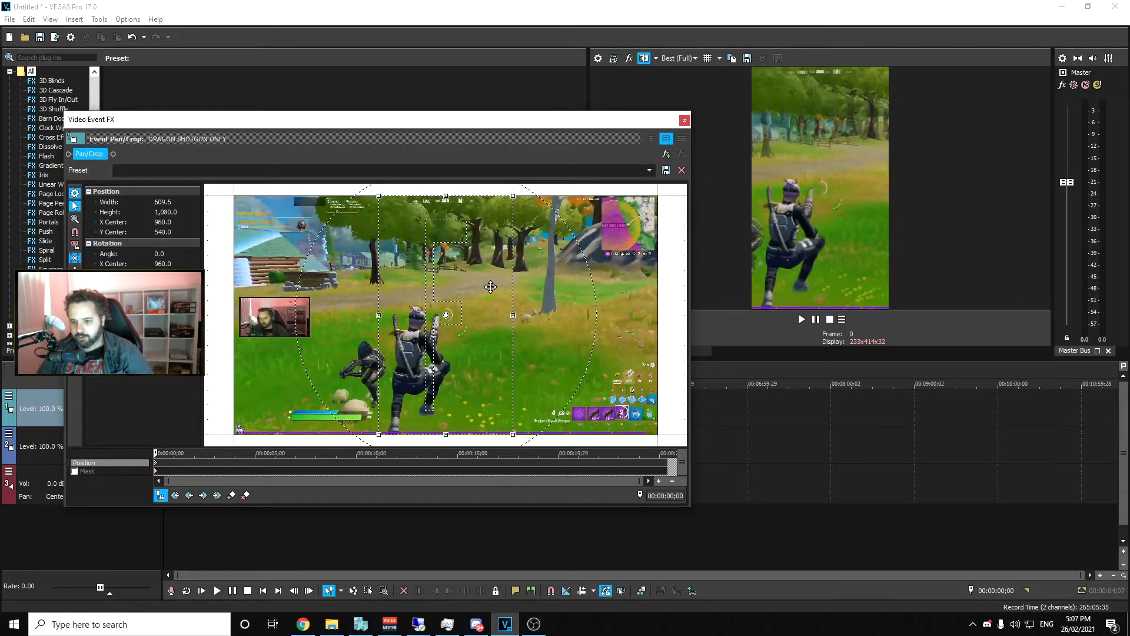
Move the crop frame to the webcam overlay and shrink it to 300.5 by 532.5, centered at X 184.9, Y 737.1
drag(491, 263, 347, 359)
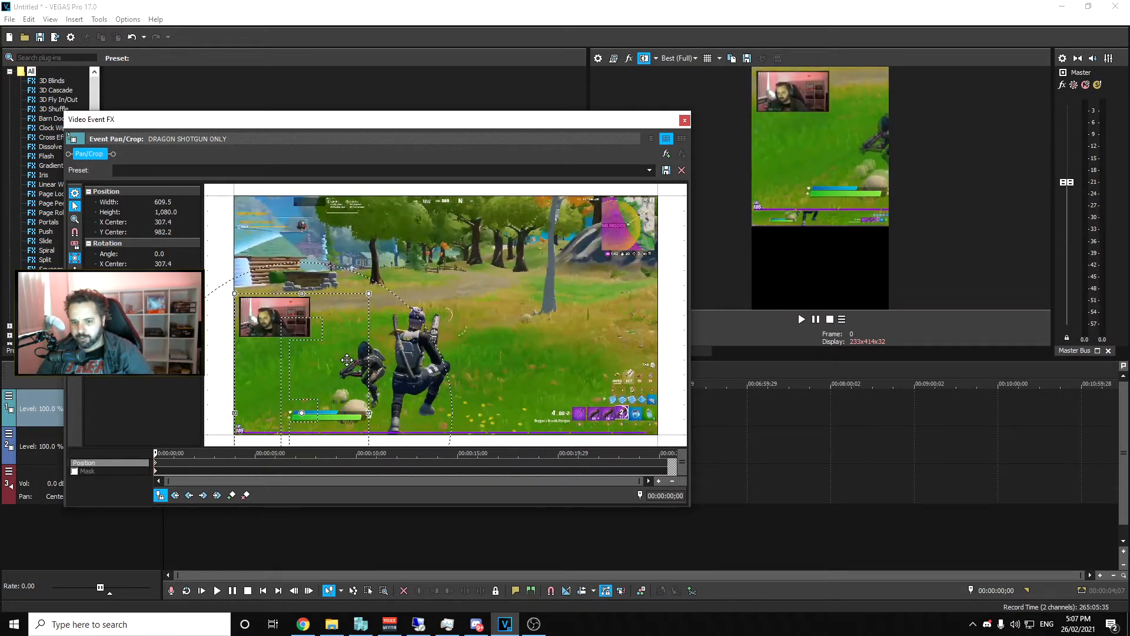
click(73, 259)
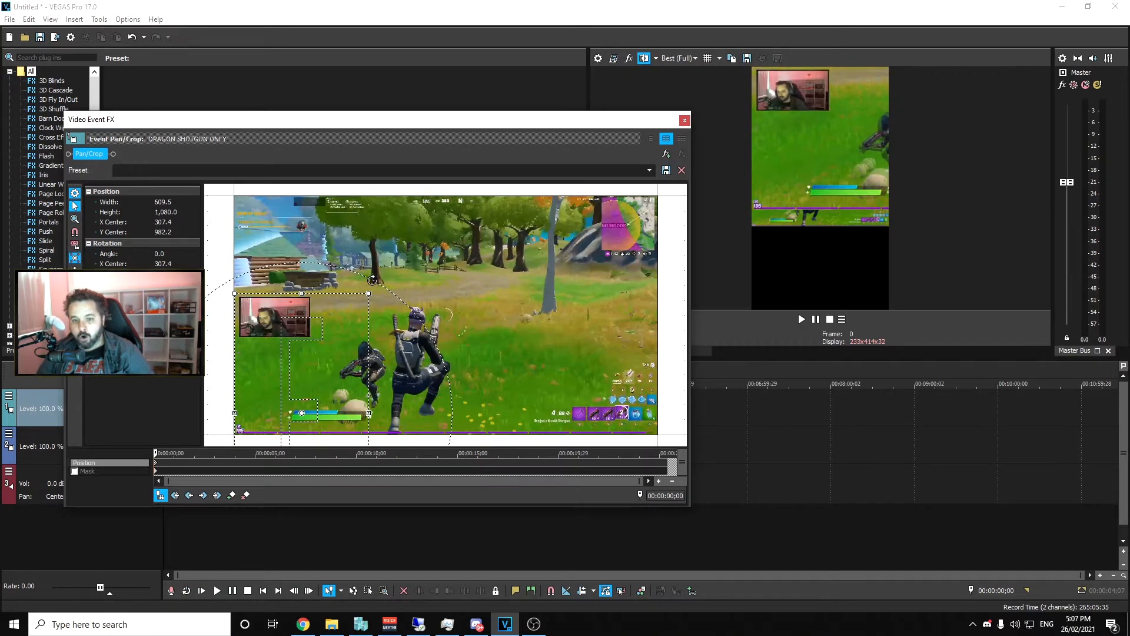
drag(372, 291, 334, 336)
drag(310, 391, 285, 336)
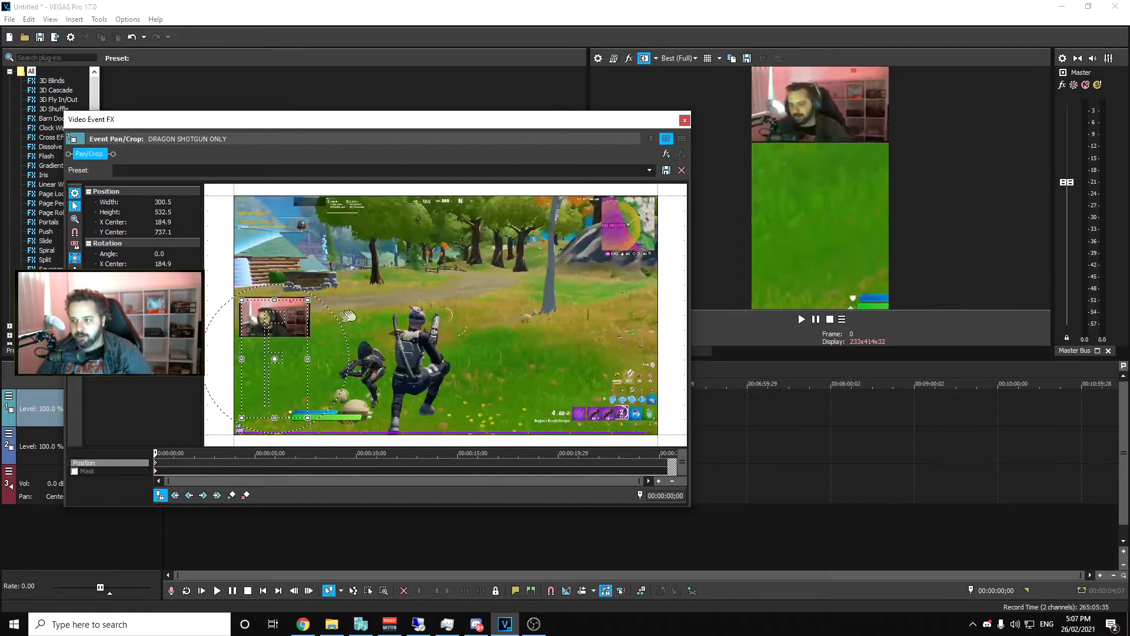
Add the VEGAS Crop effect to the upper video event
click(666, 155)
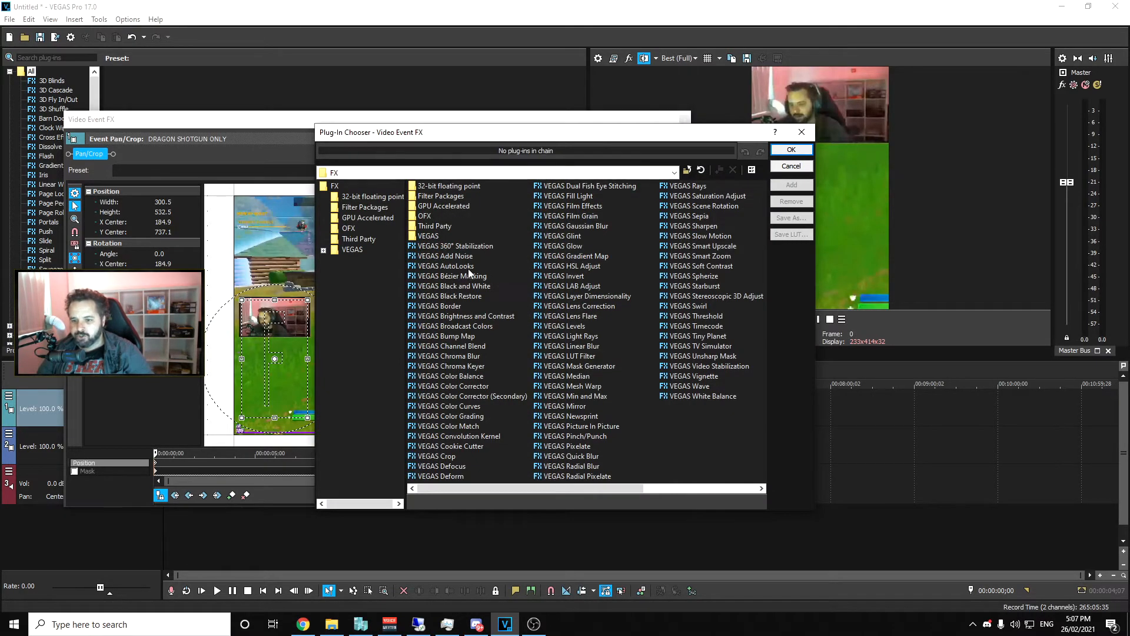
click(446, 454)
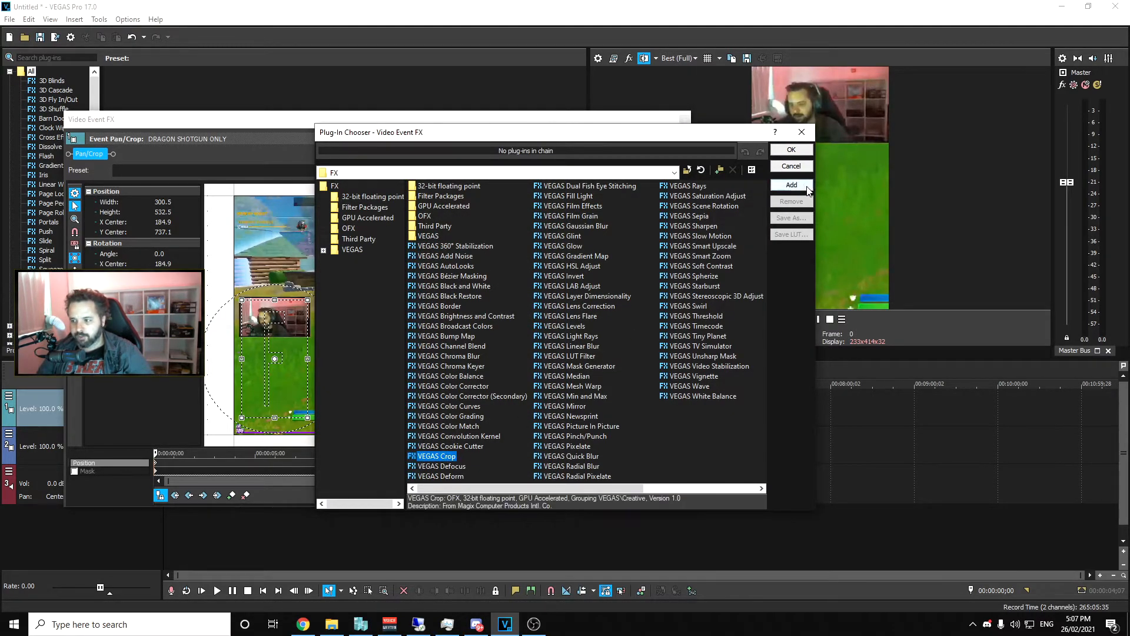
click(792, 185)
click(792, 149)
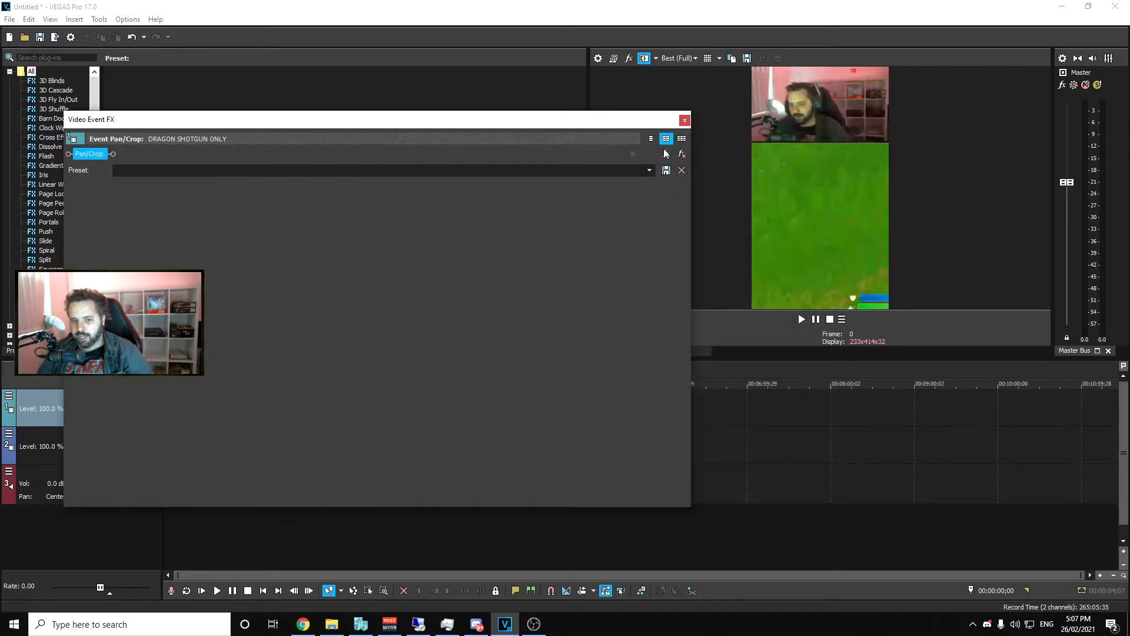
Set the VEGAS Crop anchor point to Top and Y Crop to 0.300 for the upper video event
click(176, 207)
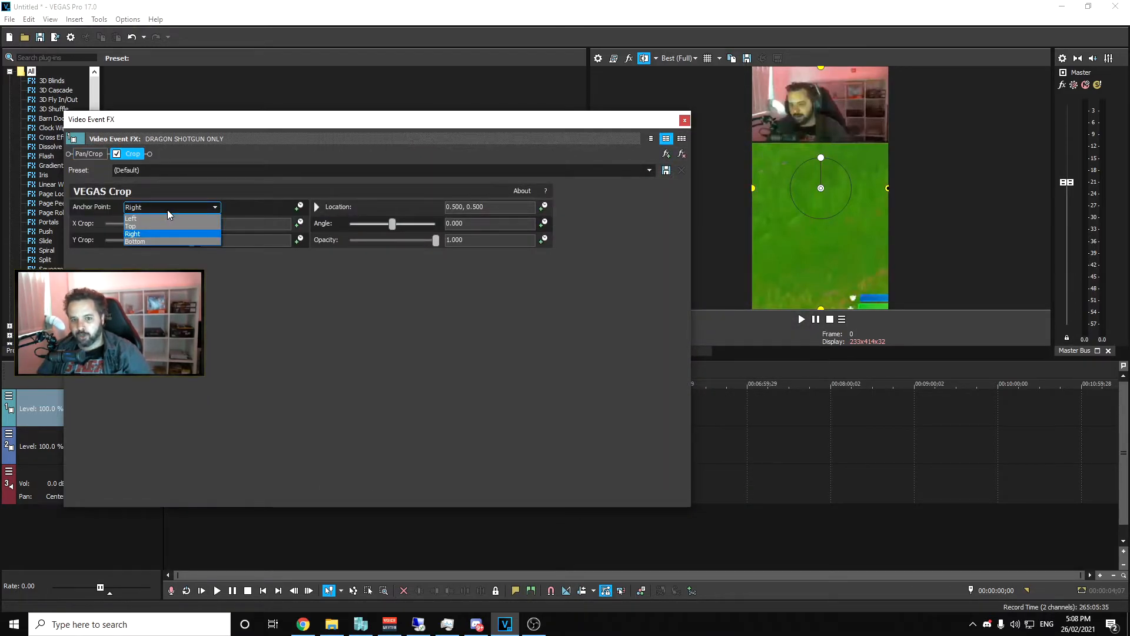
click(159, 225)
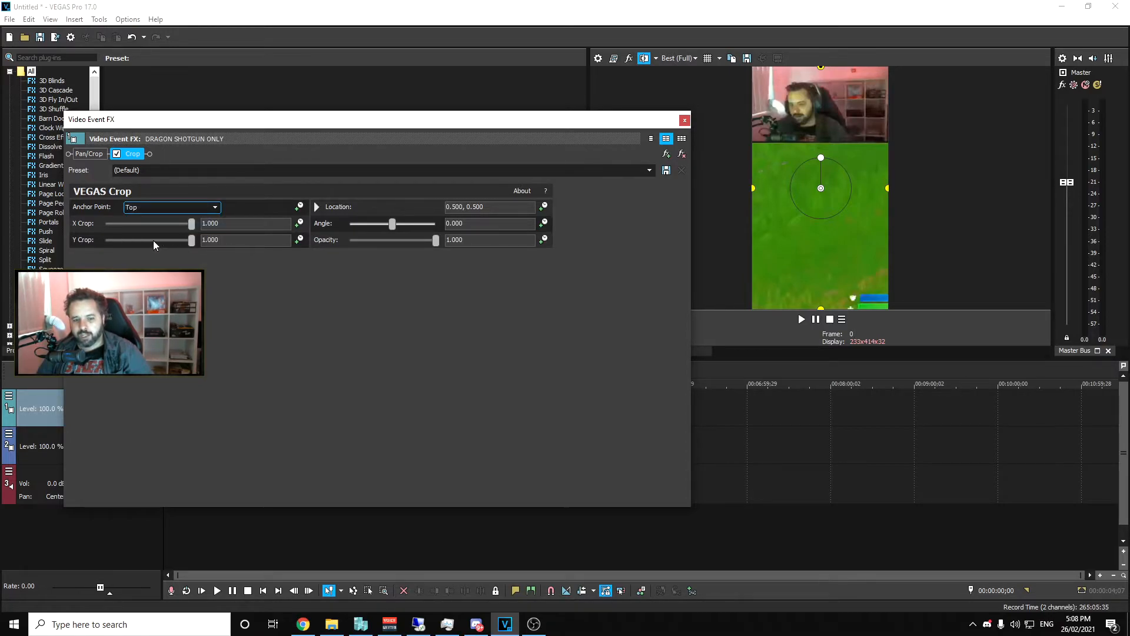
drag(190, 240, 132, 244)
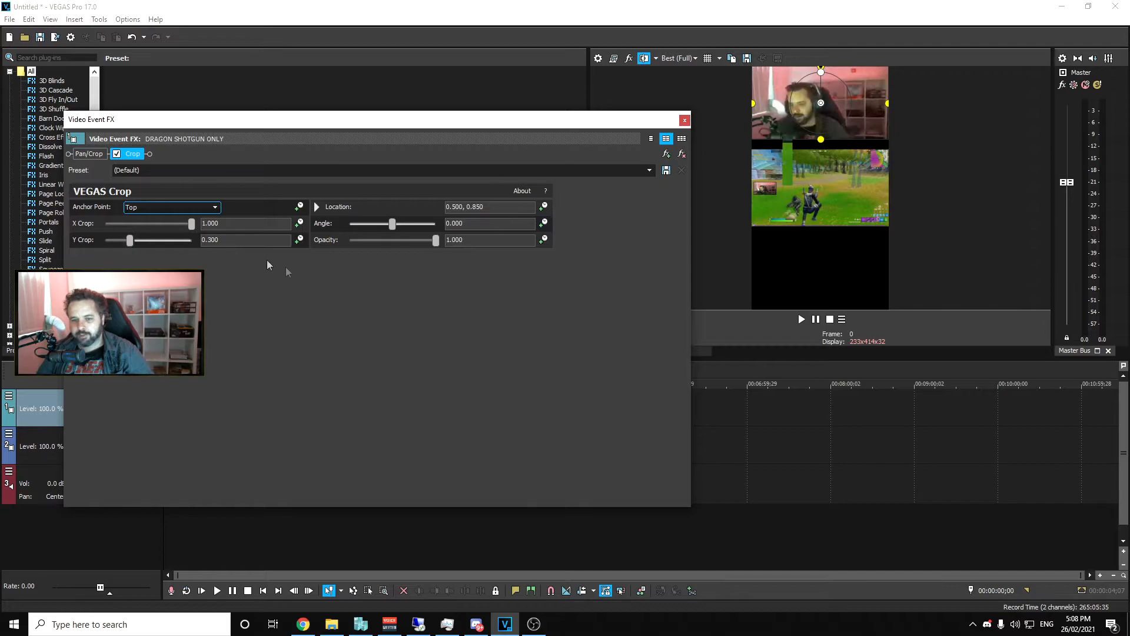
click(685, 120)
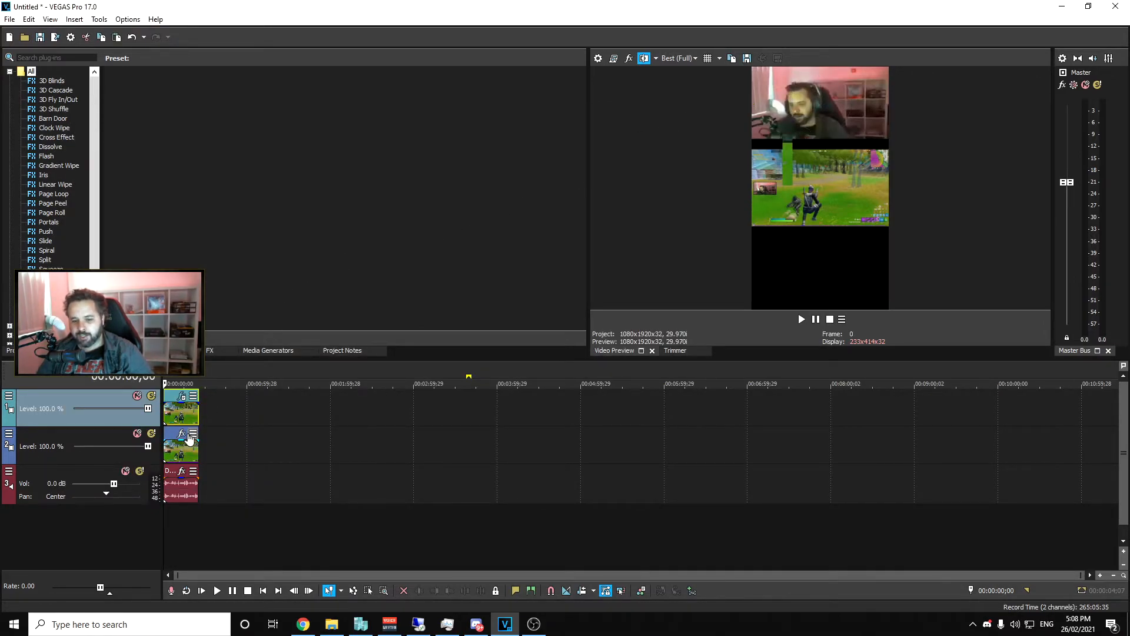
In Event Pan/Crop for the lower gameplay event, narrow the crop frame about its center to 604.1 wide and preview the composition
click(194, 433)
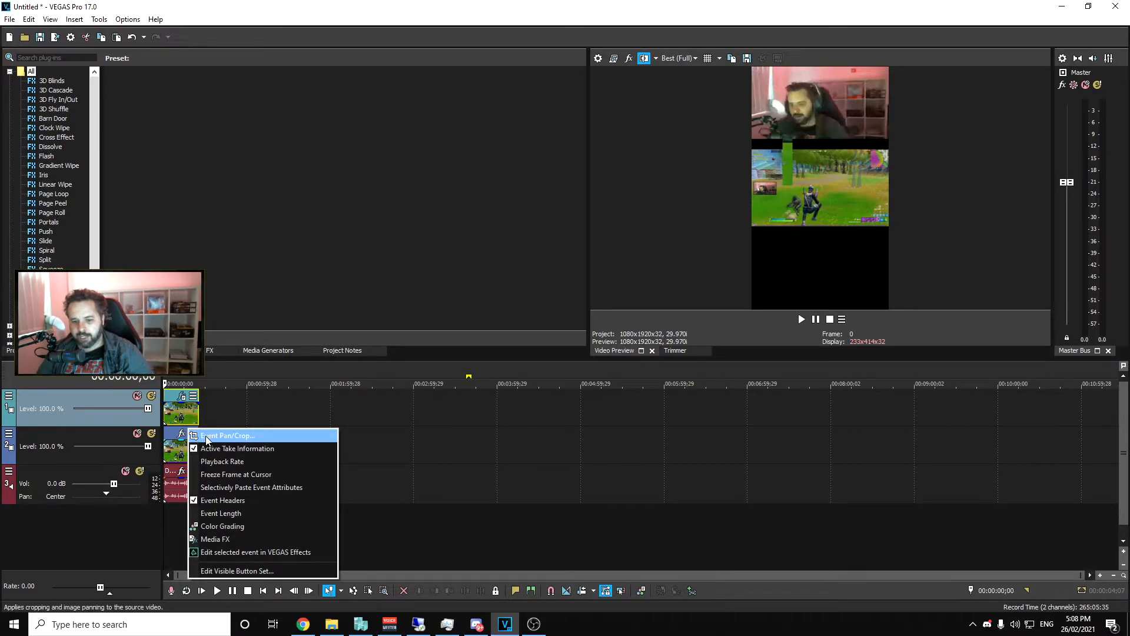
click(208, 439)
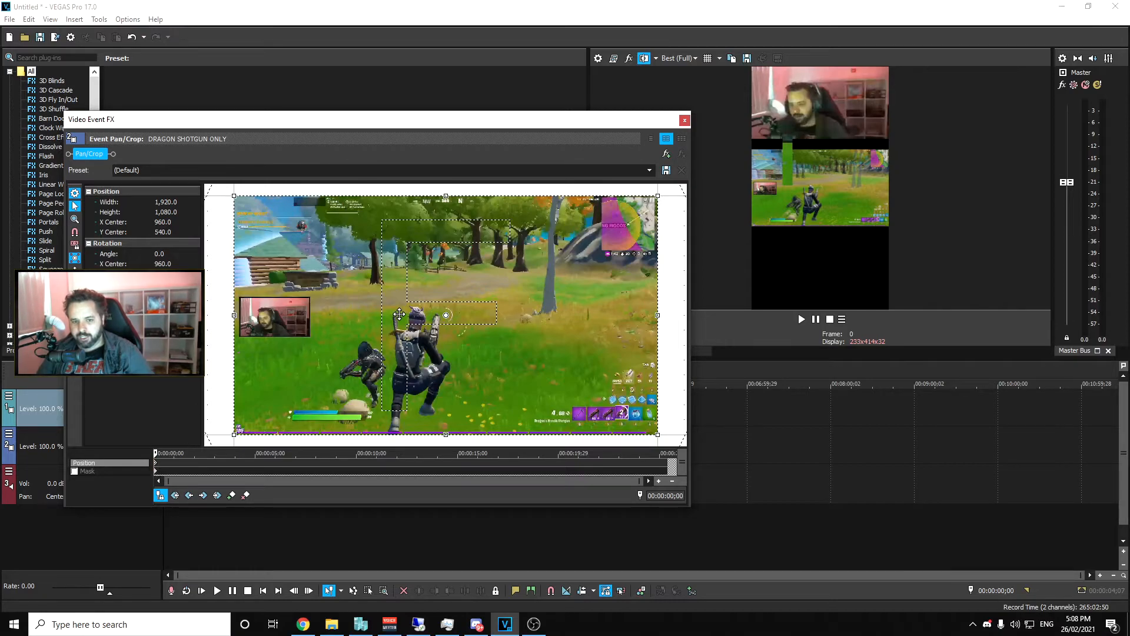
click(73, 258)
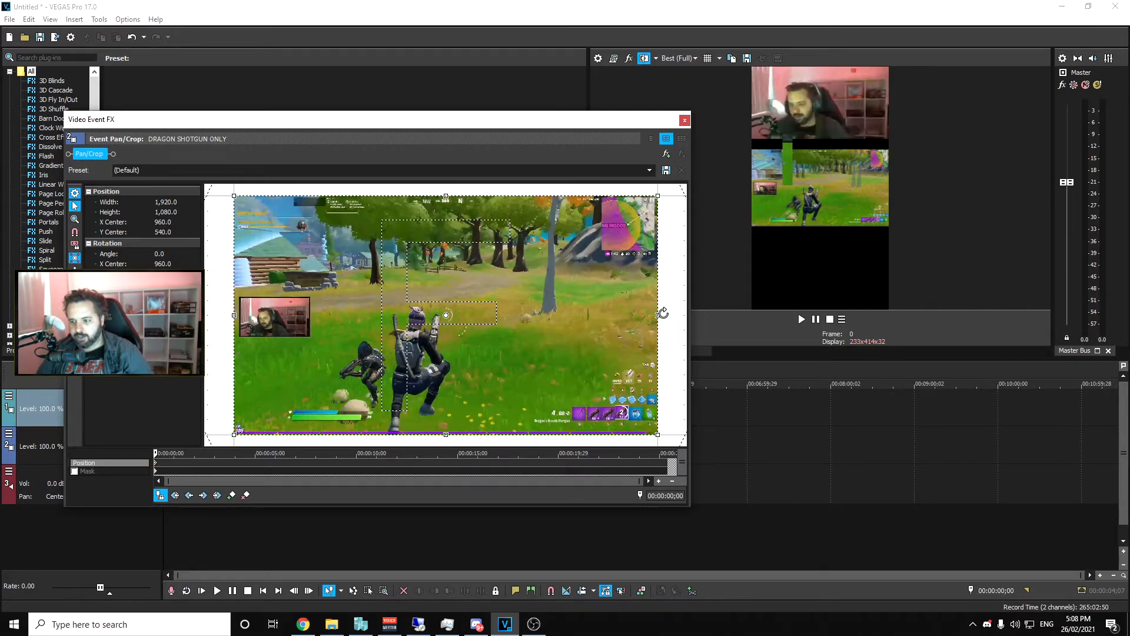
drag(658, 315, 513, 314)
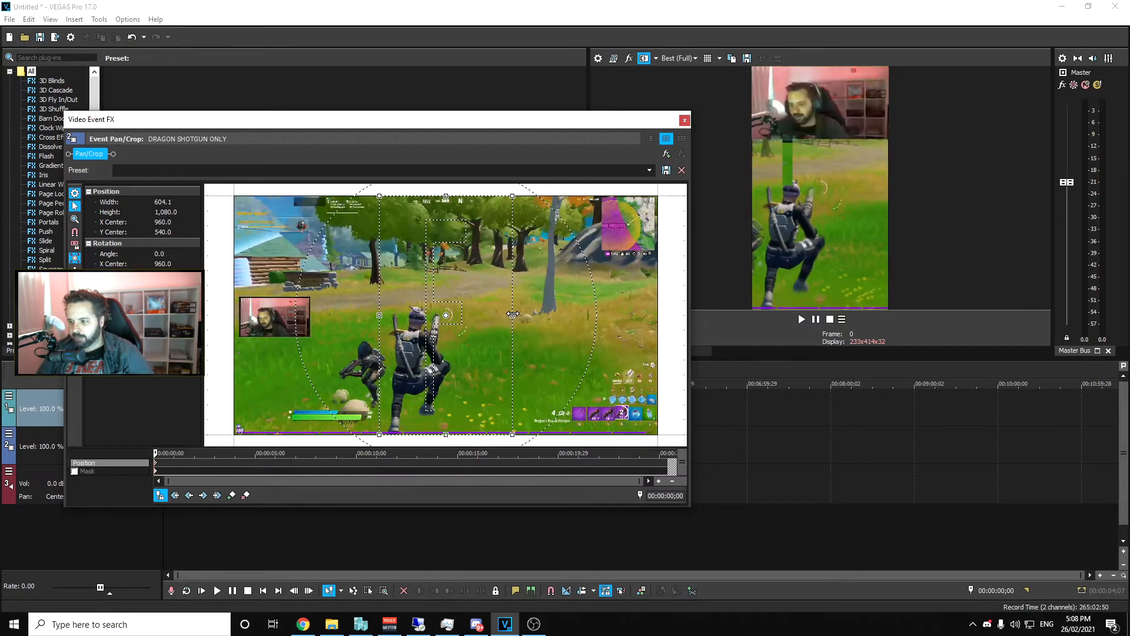
click(685, 122)
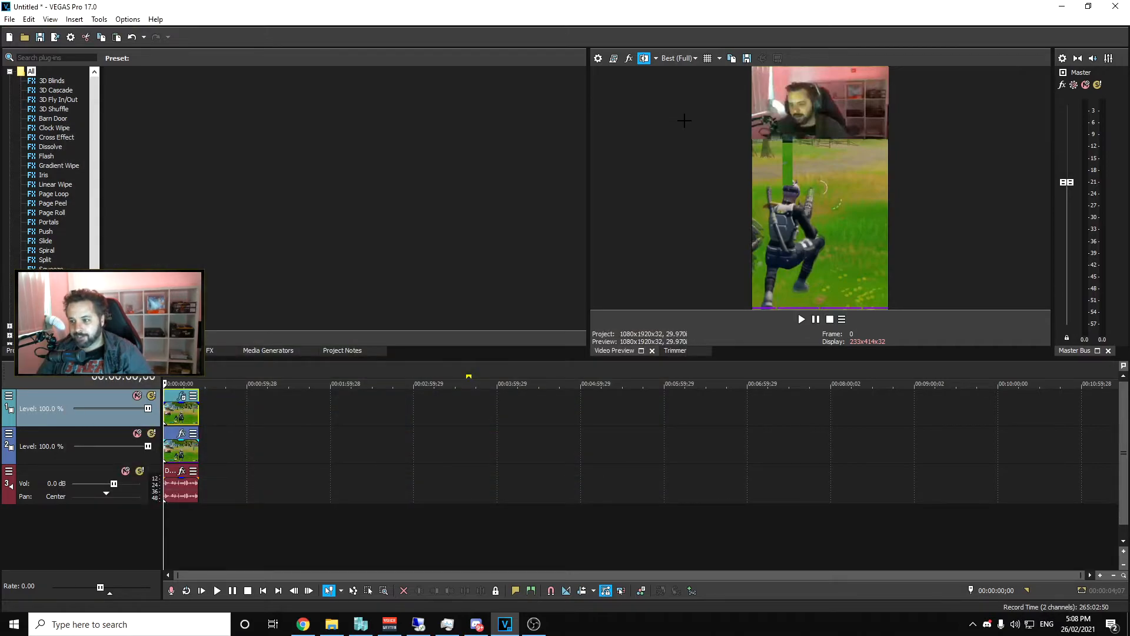
click(803, 319)
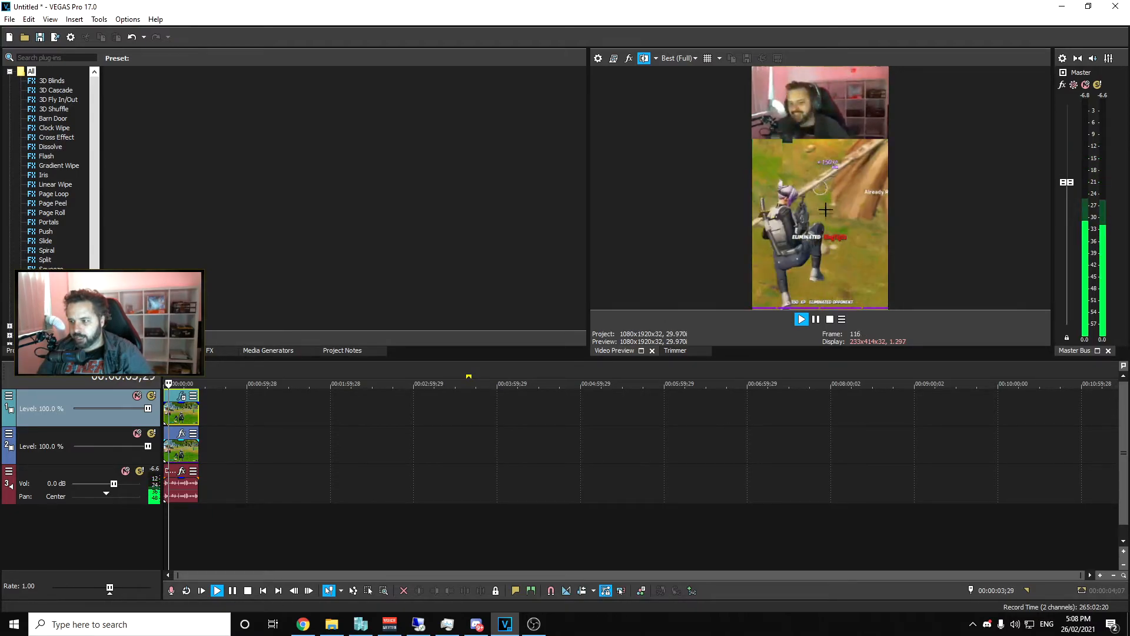
click(827, 321)
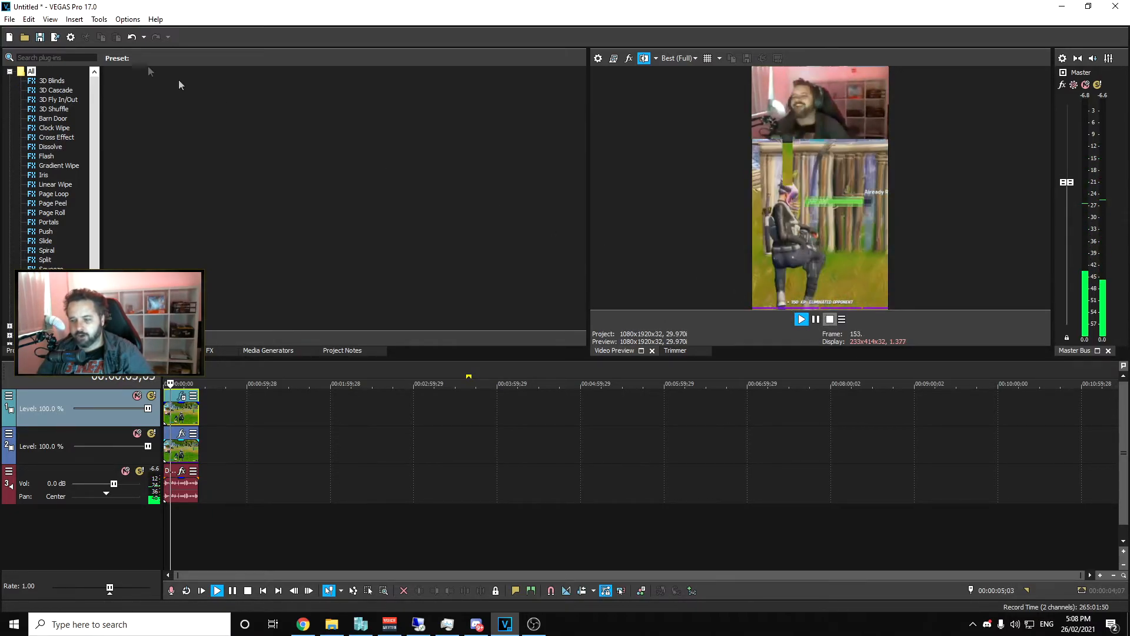
Start a Render As export with the MAGIX AVC/AAC MP4 template Tik Tok Render and review its custom video settings
click(9, 19)
click(32, 109)
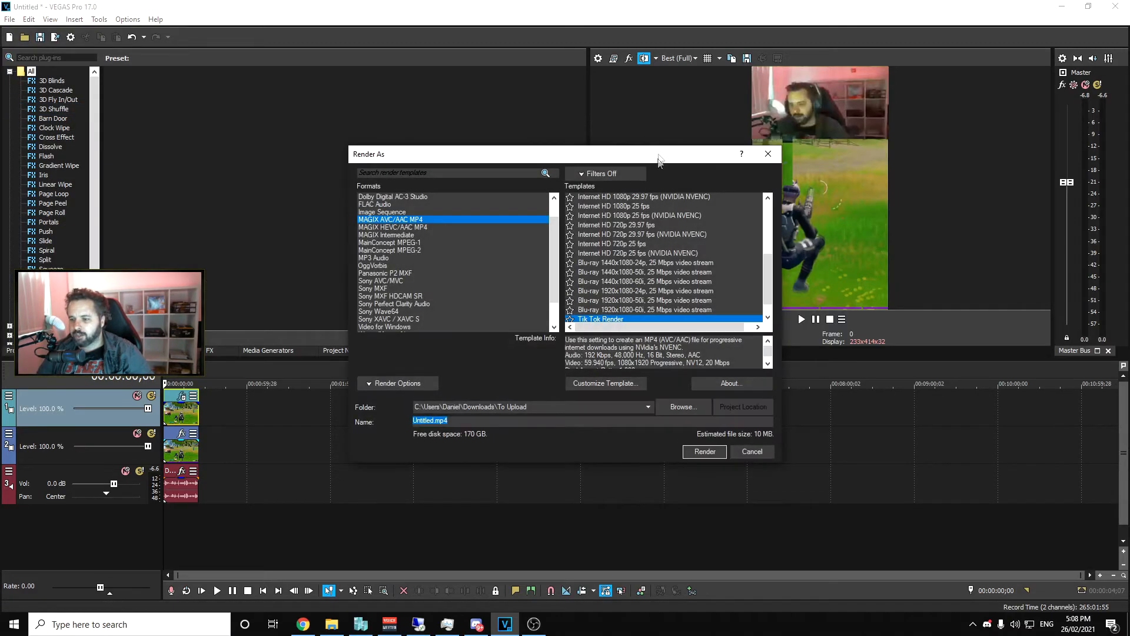
click(634, 321)
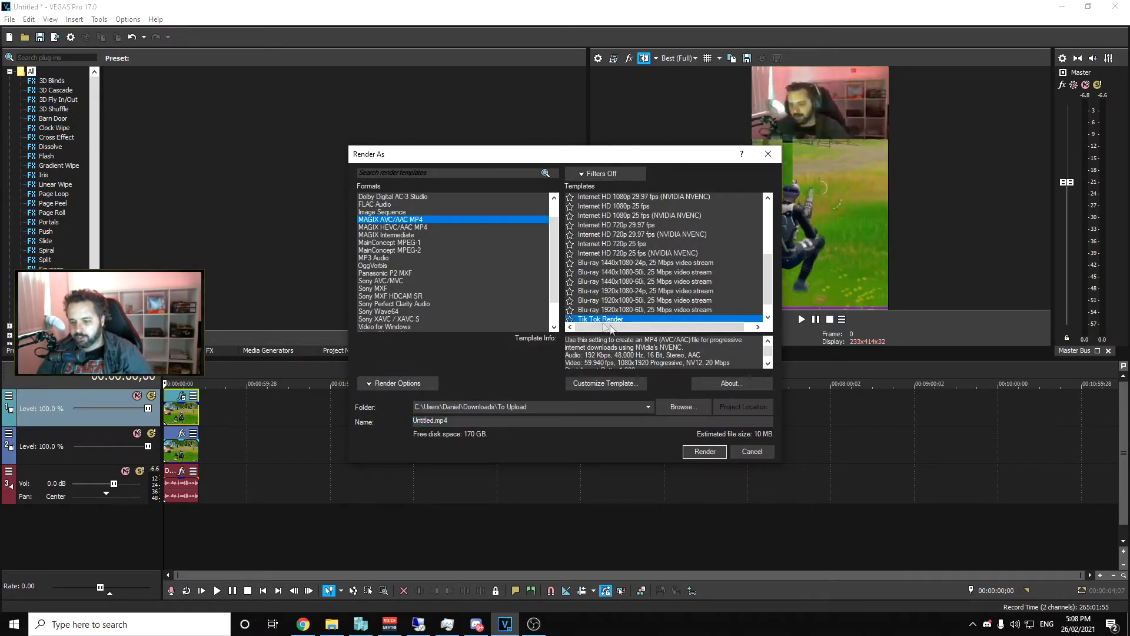
click(617, 389)
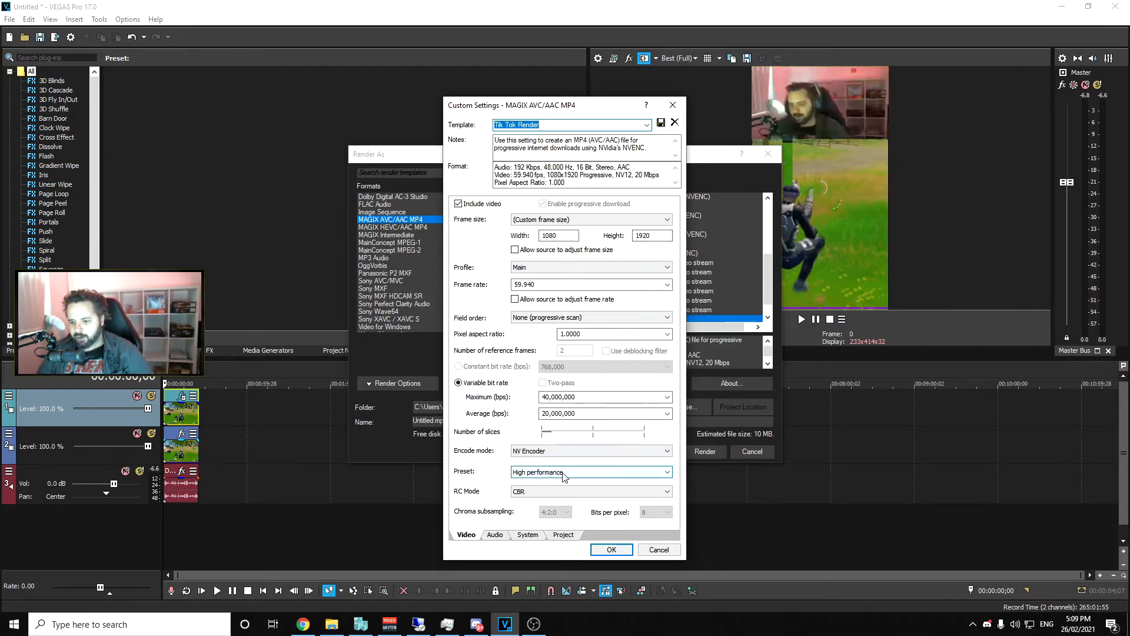
click(658, 548)
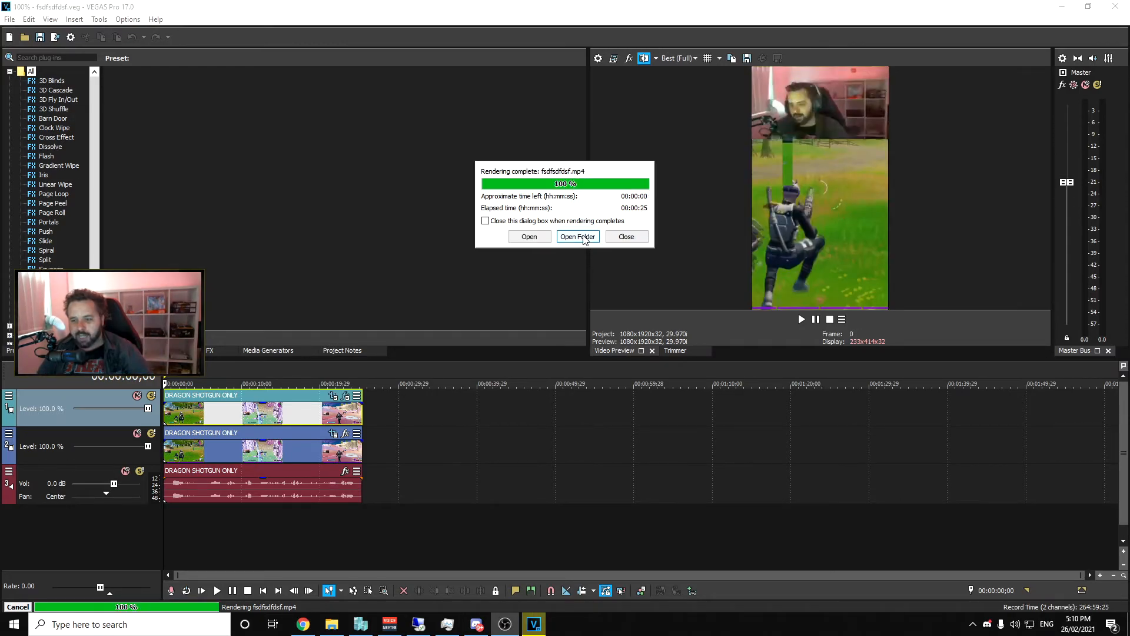
Open the rendered fsdfsdfdsf.mp4 from its output folder in VLC, play it to check the result, and close the player
click(583, 236)
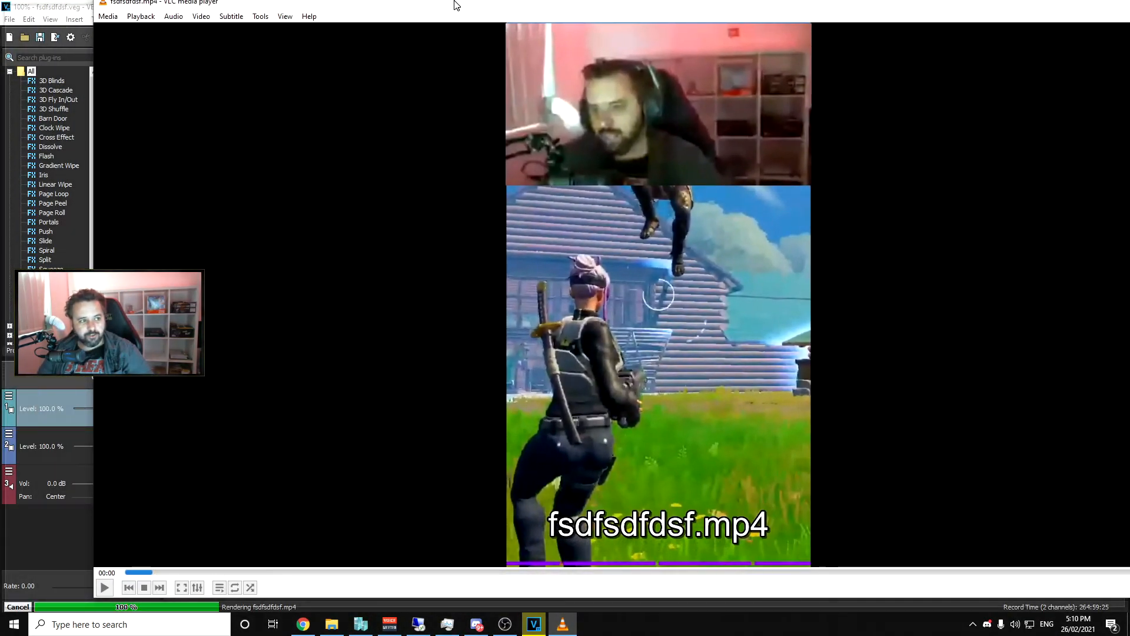
double_click(443, 13)
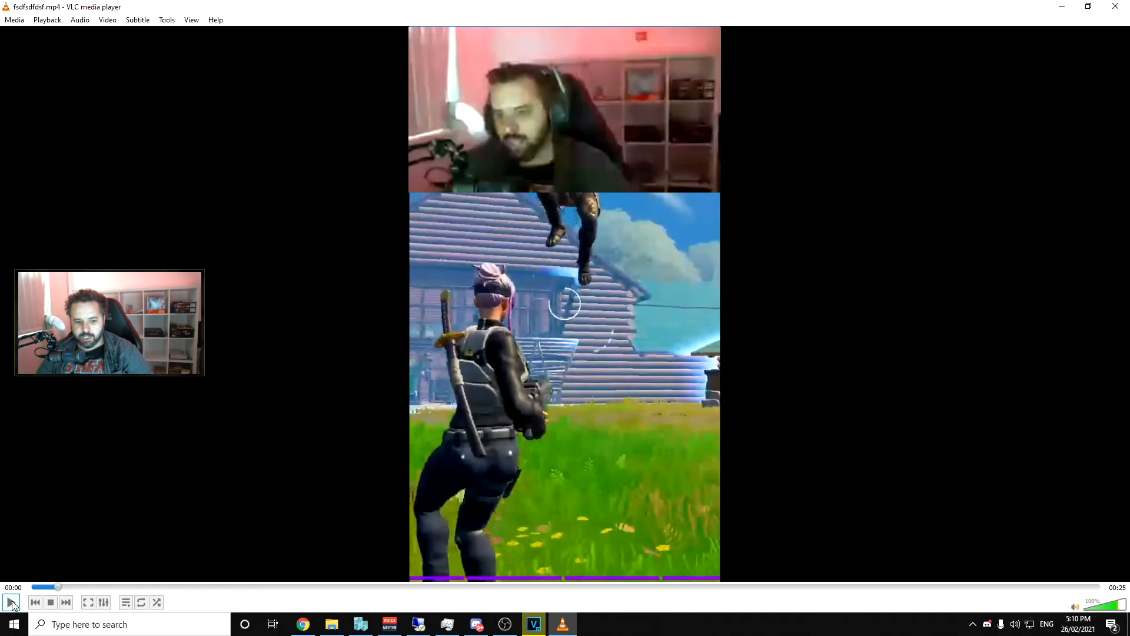
click(11, 603)
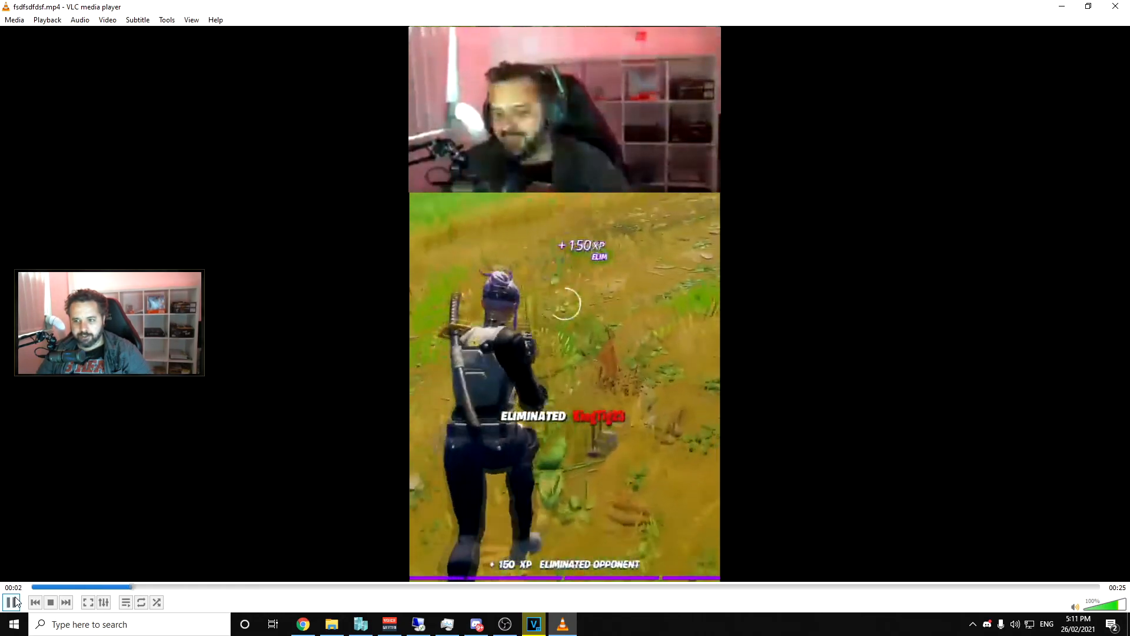
click(52, 602)
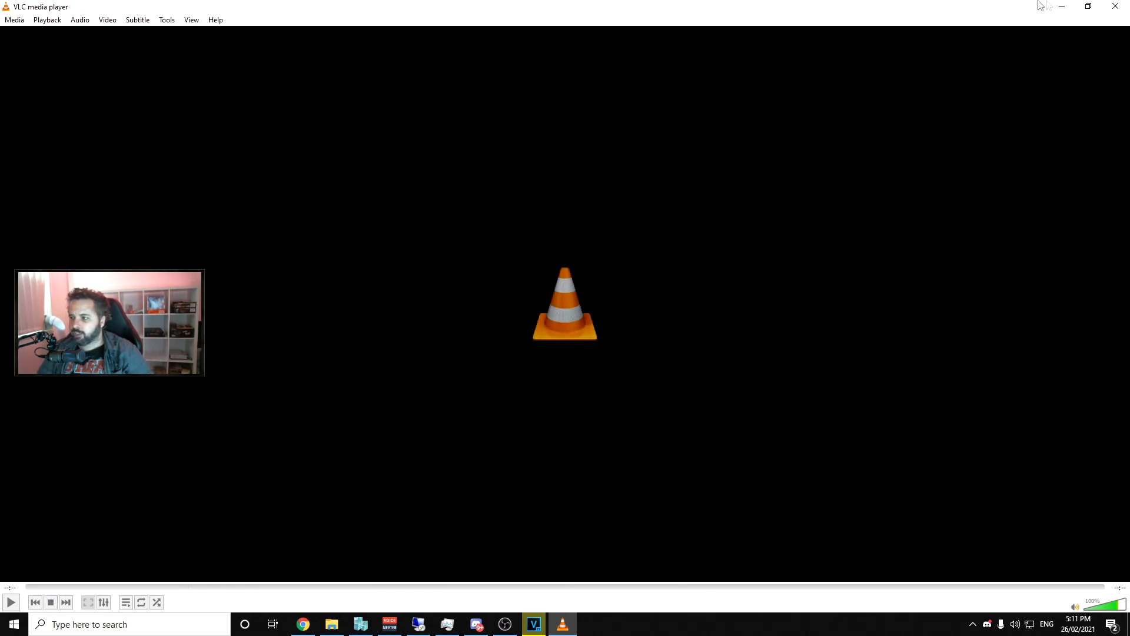
click(1112, 8)
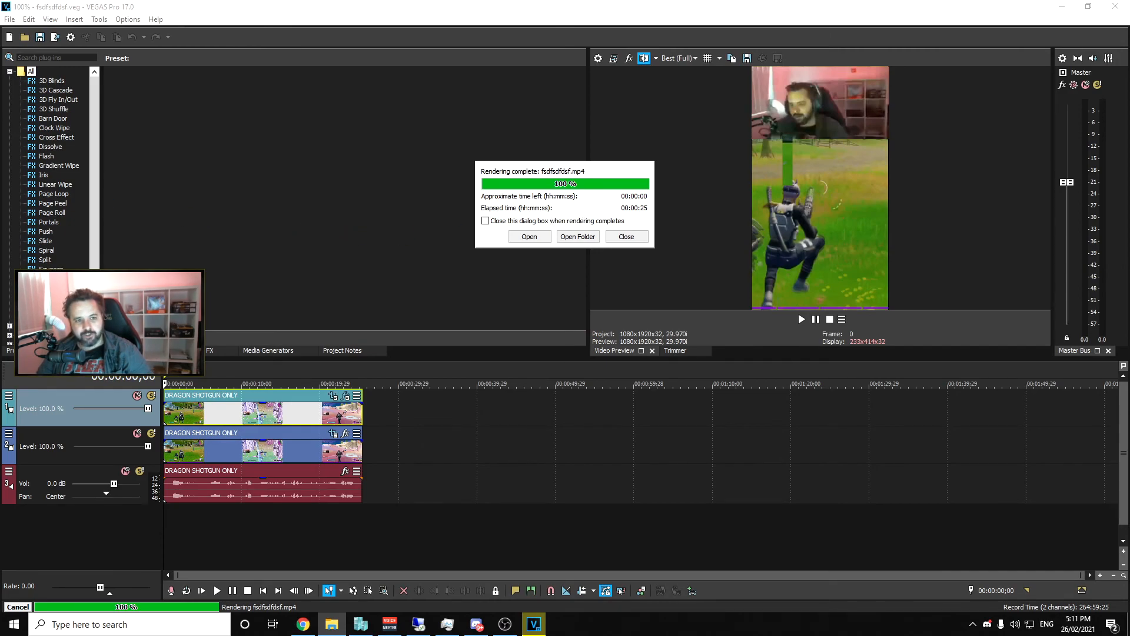